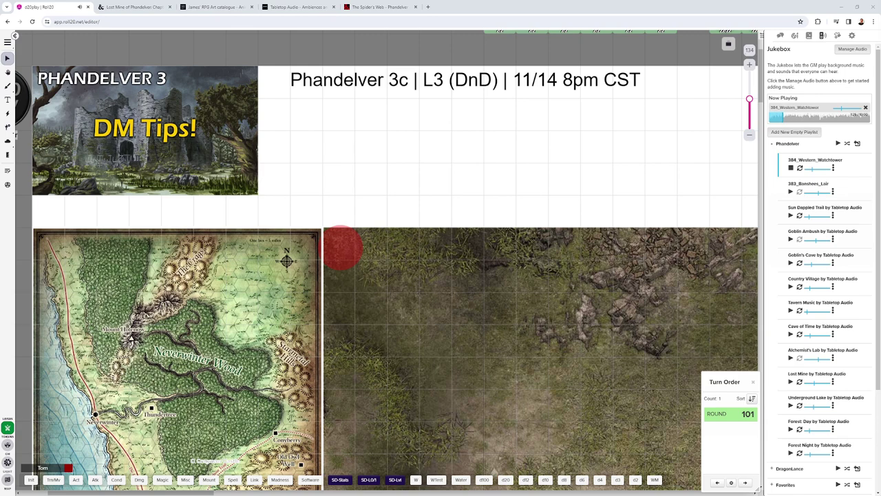
# Show the game chat and post the SETTING description of the Sword Coast from the red token beside the region map
pyautogui.scroll(-5, 398, 260)
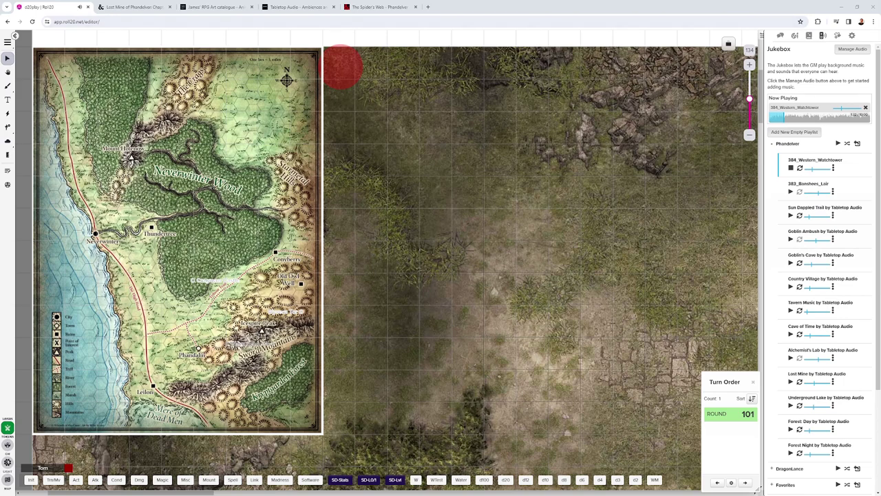
pyautogui.click(779, 35)
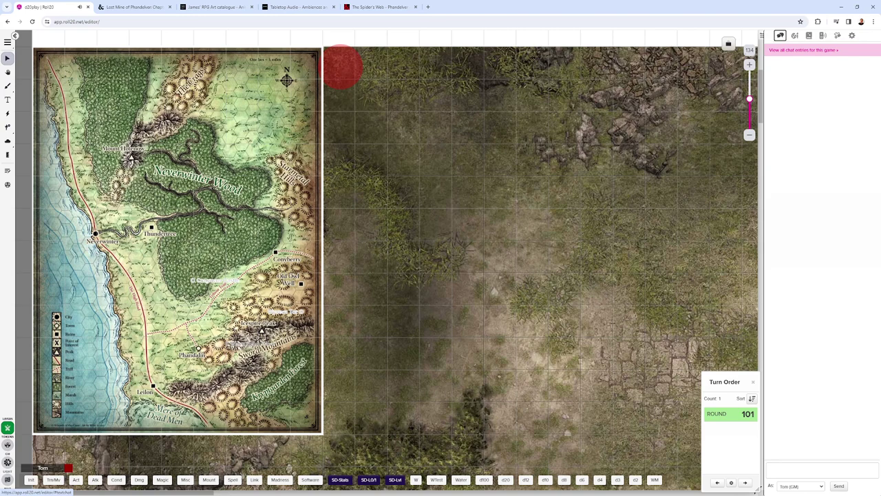
pyautogui.scroll(5, 396, 261)
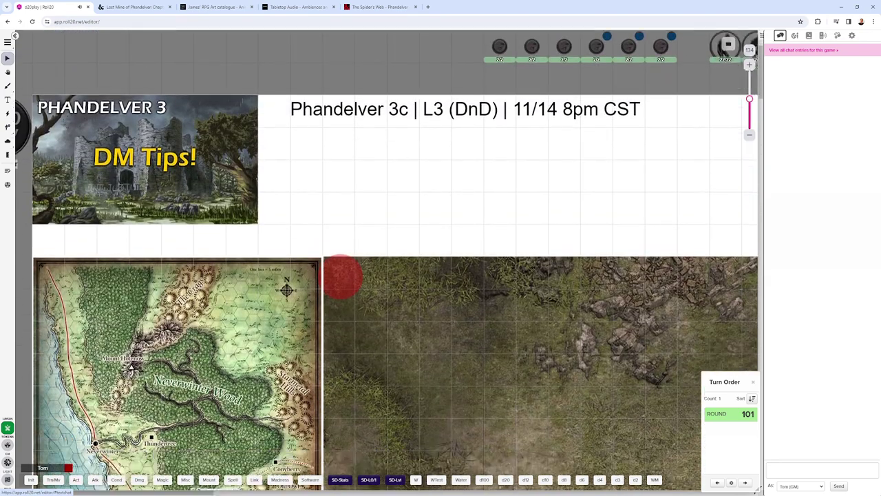
pyautogui.scroll(-1, 395, 261)
pyautogui.click(339, 224)
pyautogui.click(83, 43)
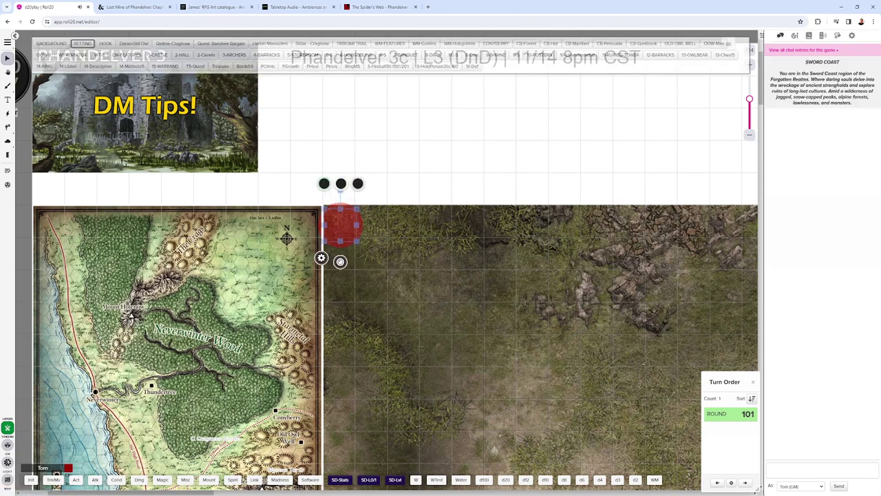
# Post the Daran-Old Owl, Qelline-Cragmaw, Quest: Banshee Bargain and Harbin-Marauders hooks to the chat
pyautogui.scroll(-3, 396, 261)
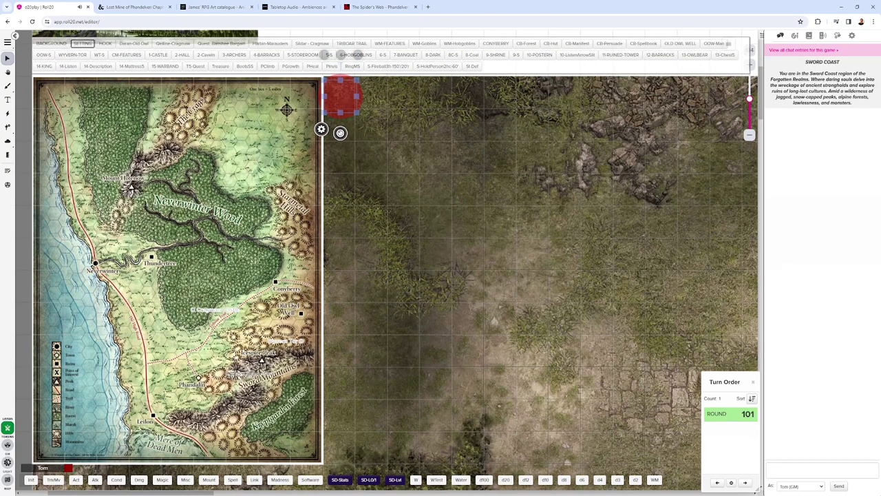
pyautogui.scroll(2, 396, 261)
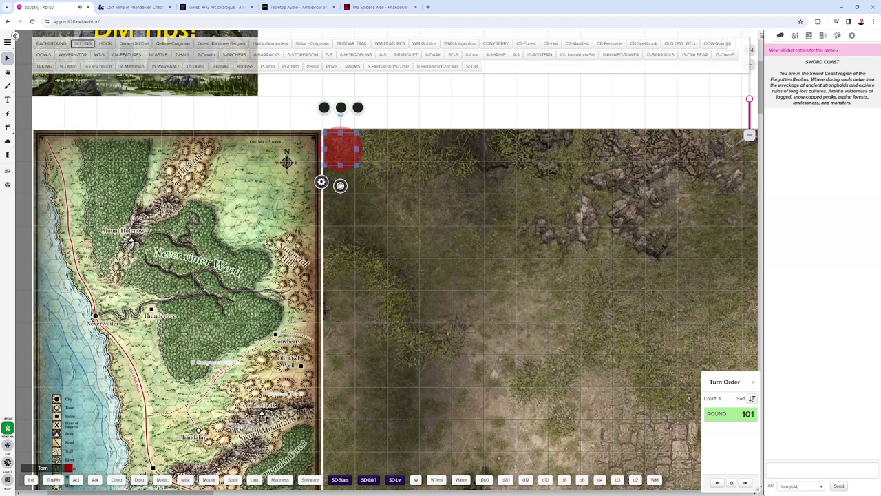
pyautogui.scroll(-1, 396, 261)
pyautogui.scroll(3, 396, 261)
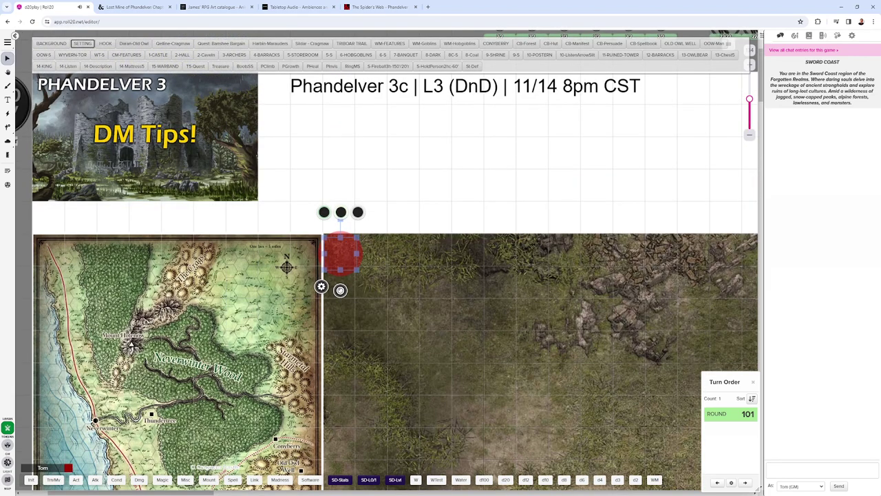
pyautogui.click(134, 43)
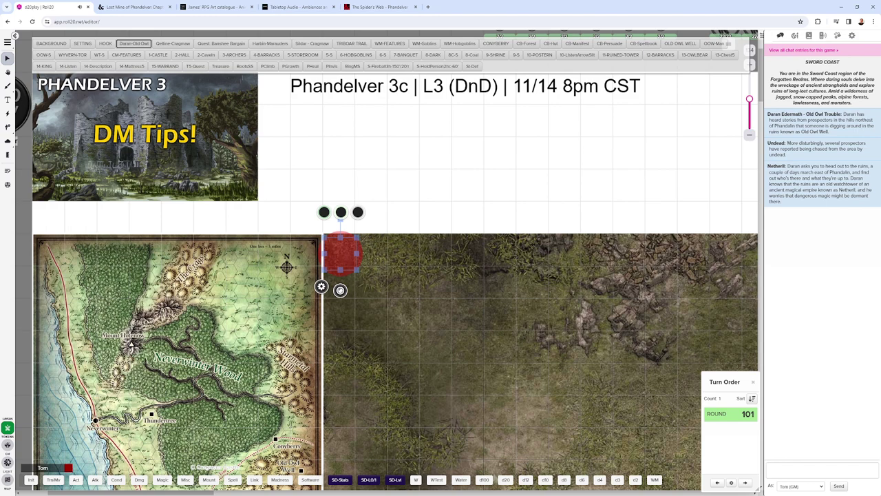
pyautogui.click(172, 43)
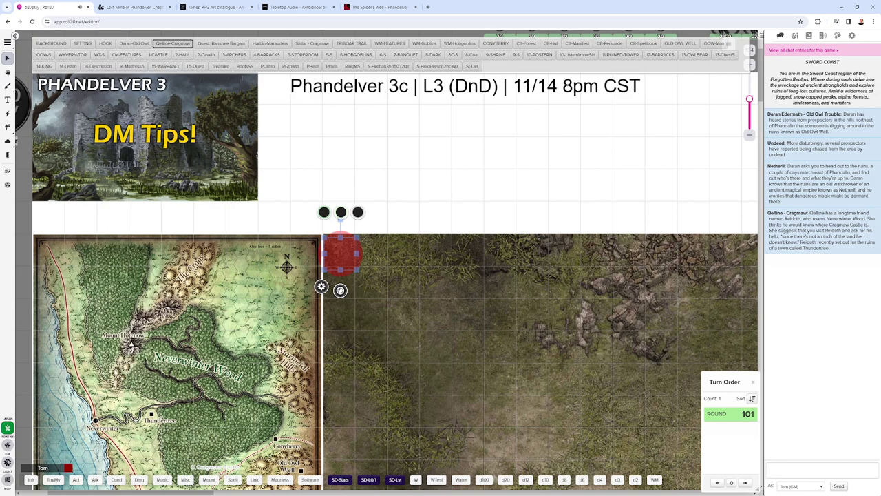
pyautogui.click(221, 43)
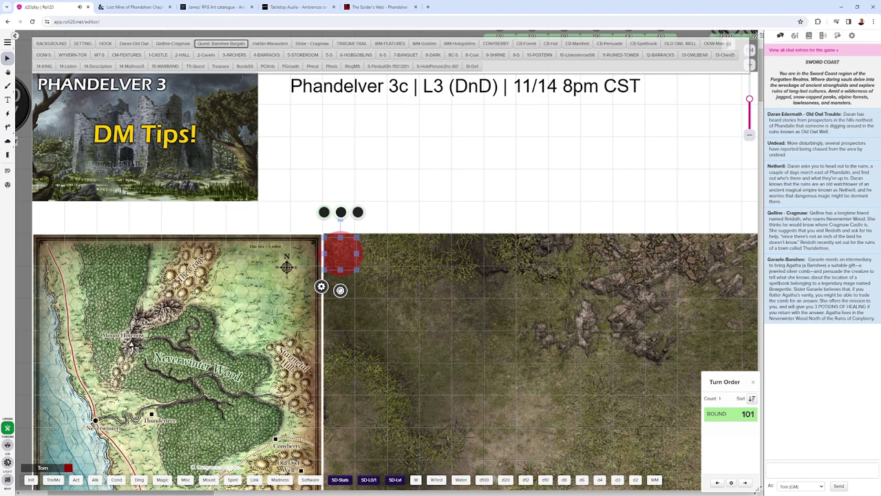
pyautogui.click(269, 44)
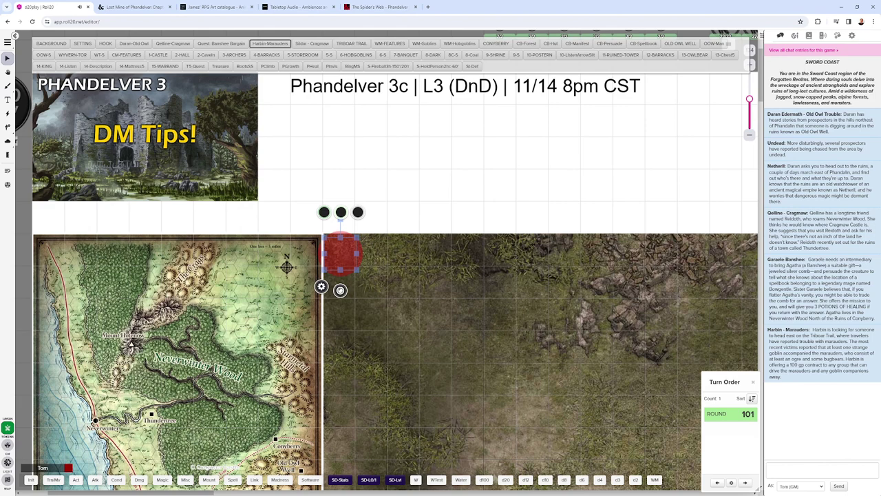
# Post the Sildar - Cragmaw and TS-Quest hooks to the chat
pyautogui.scroll(-2, 396, 275)
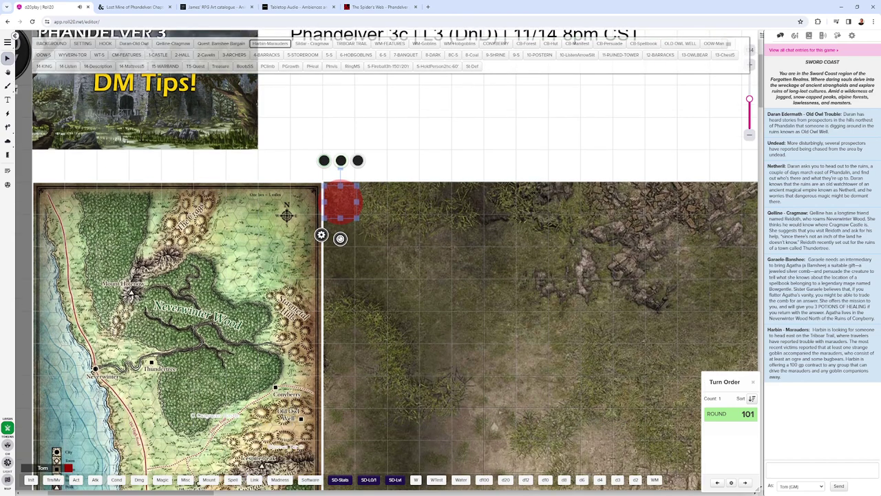
pyautogui.scroll(1, 272, 43)
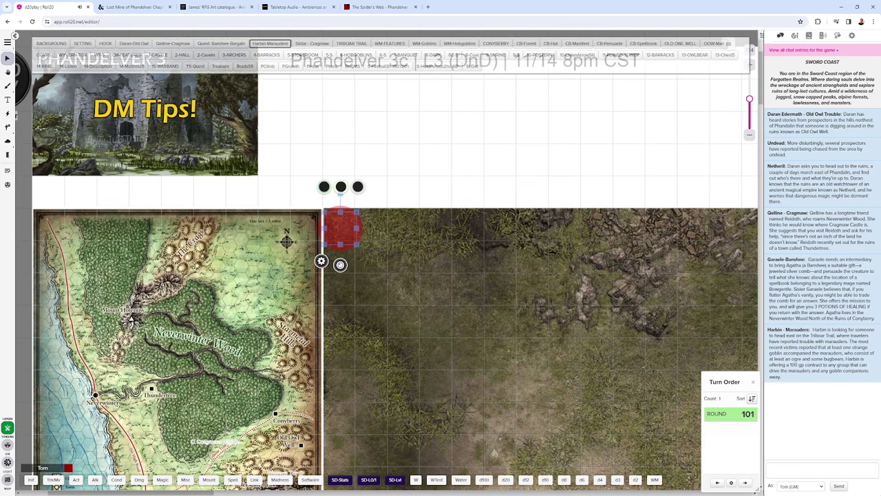
pyautogui.click(312, 44)
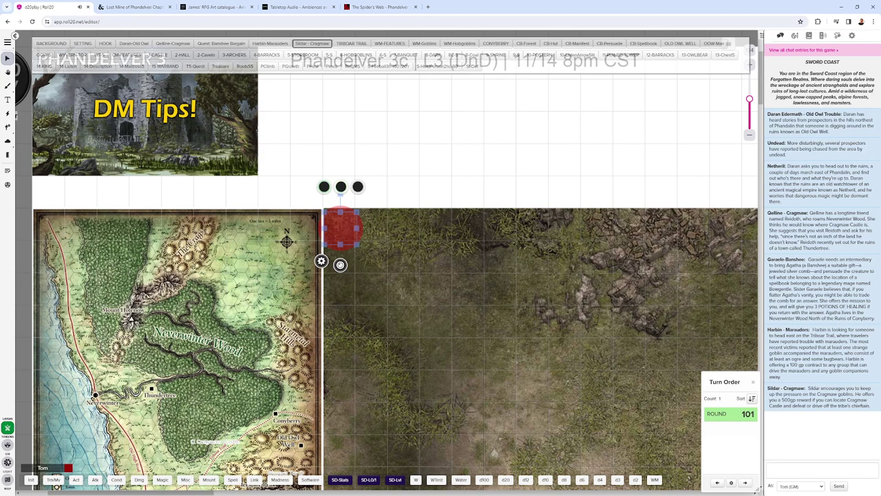
pyautogui.scroll(1, 389, 275)
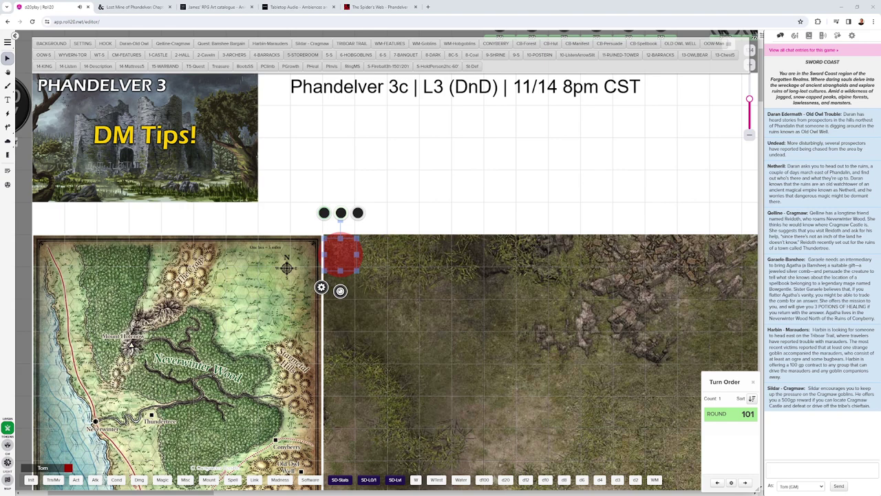
pyautogui.click(195, 66)
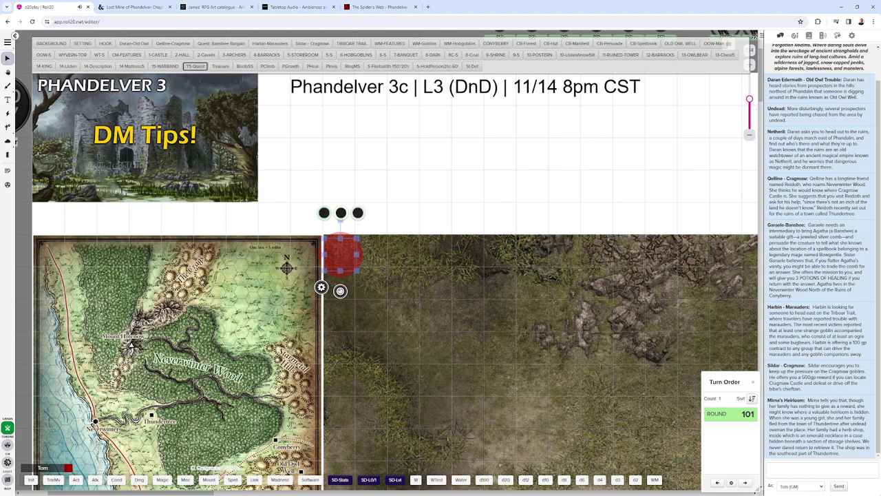
# Examine the locations on the region map and the full battlemap with the road and ruins beside it
pyautogui.scroll(-2, 396, 275)
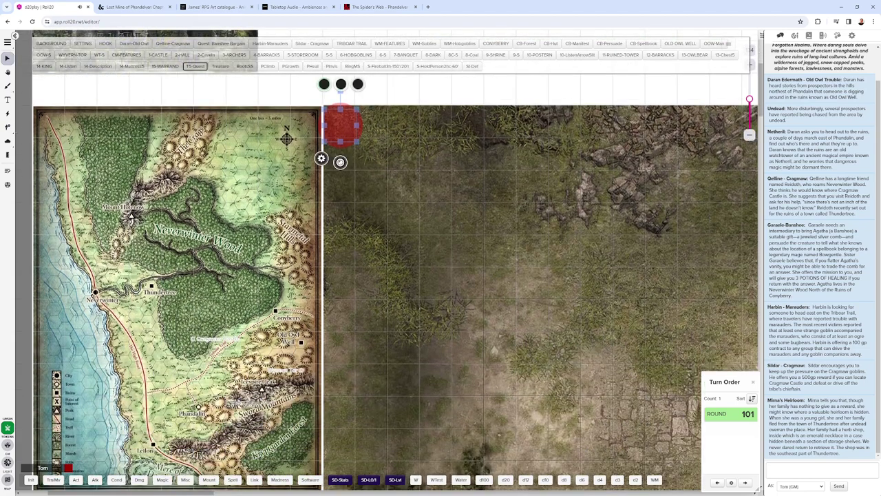
pyautogui.scroll(-1, 395, 275)
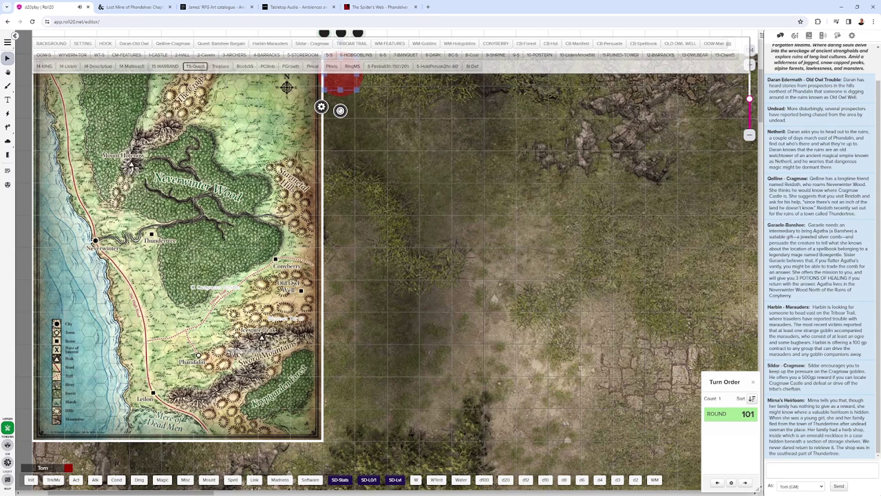
pyautogui.scroll(-3, 440, 207)
pyautogui.scroll(3, 440, 207)
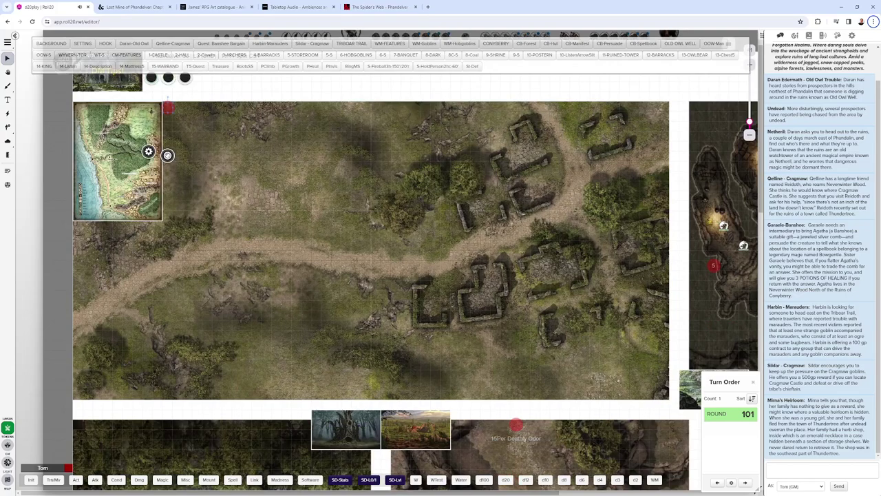
# Switch to the Dungeon Masters Guild page and review the contents and map previews of The Spider's Web DM Resources Pack
pyautogui.click(133, 7)
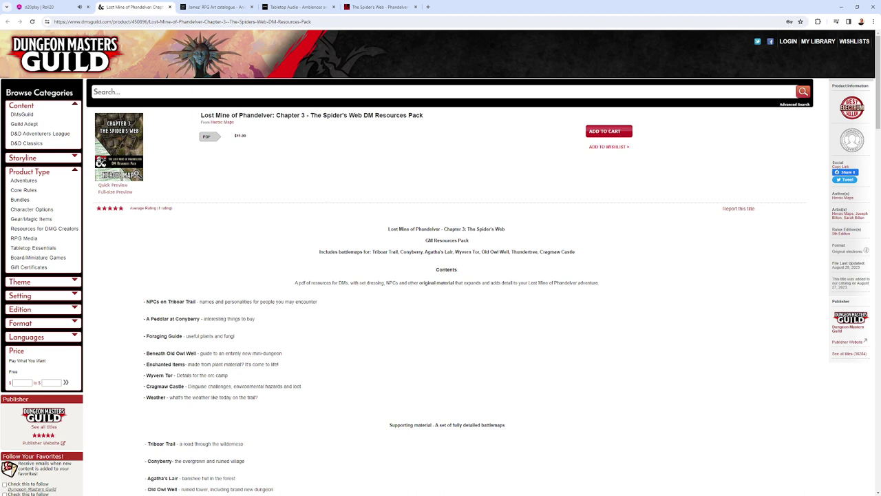
pyautogui.scroll(-3, 441, 276)
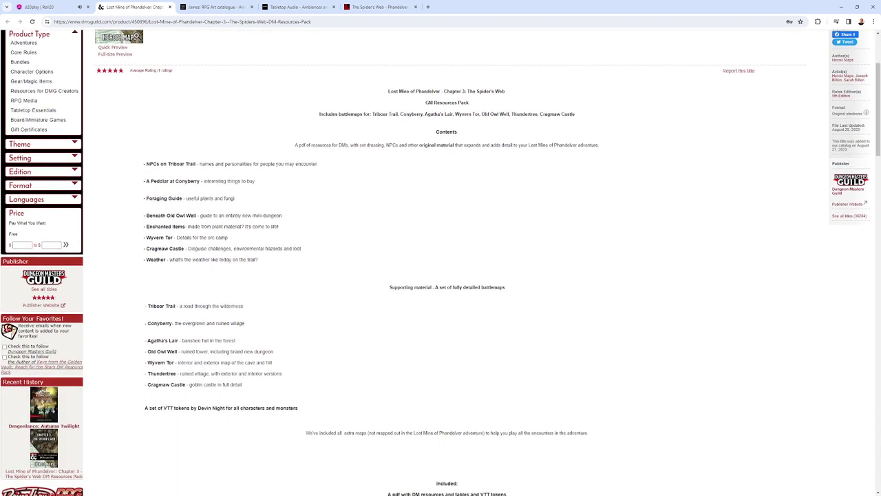
pyautogui.scroll(-3, 440, 275)
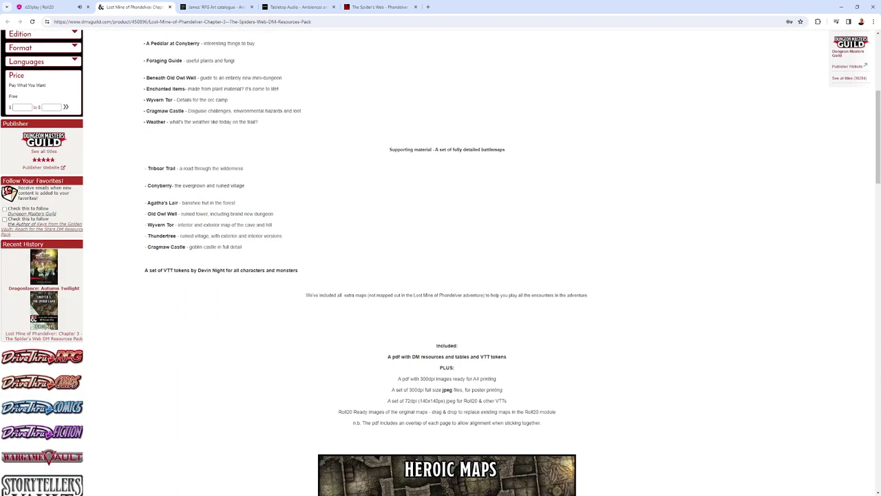
pyautogui.scroll(-8, 441, 276)
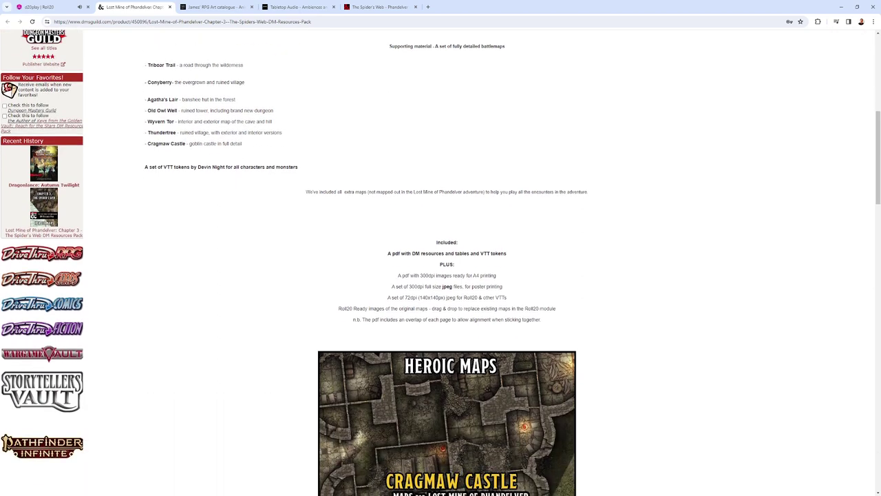
pyautogui.scroll(-5, 440, 275)
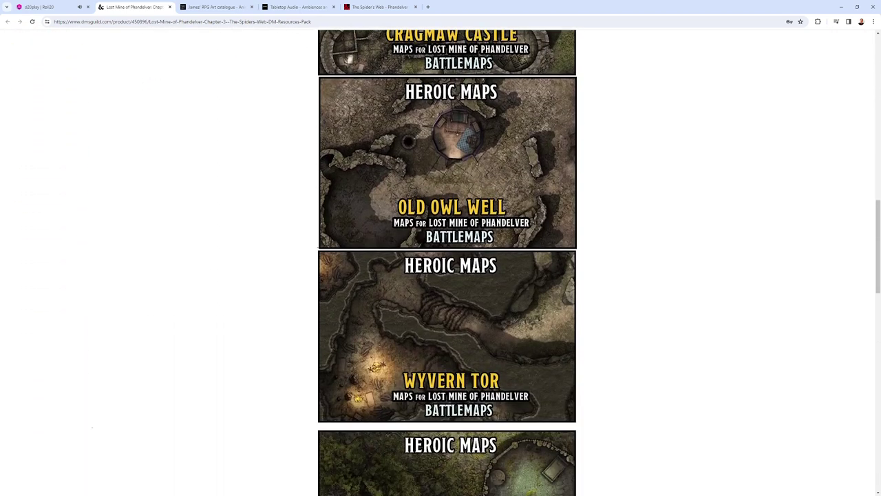
pyautogui.scroll(-5, 447, 275)
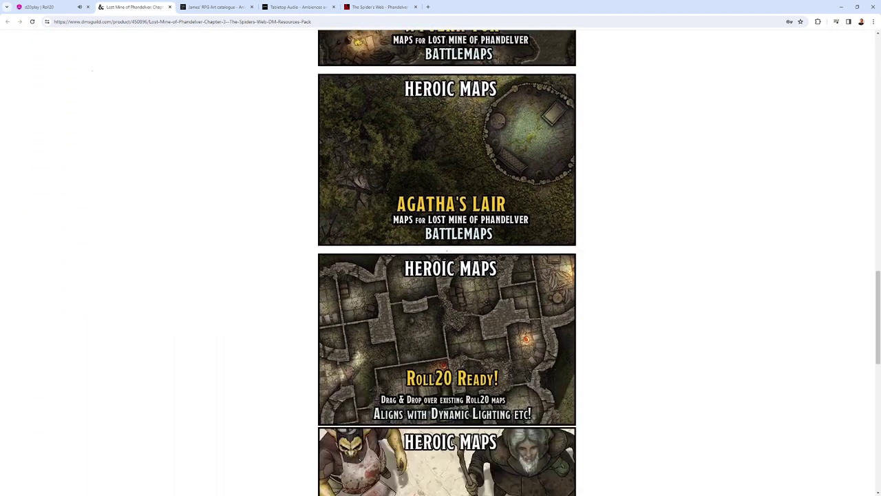
pyautogui.scroll(10, 447, 276)
pyautogui.scroll(12, 457, 273)
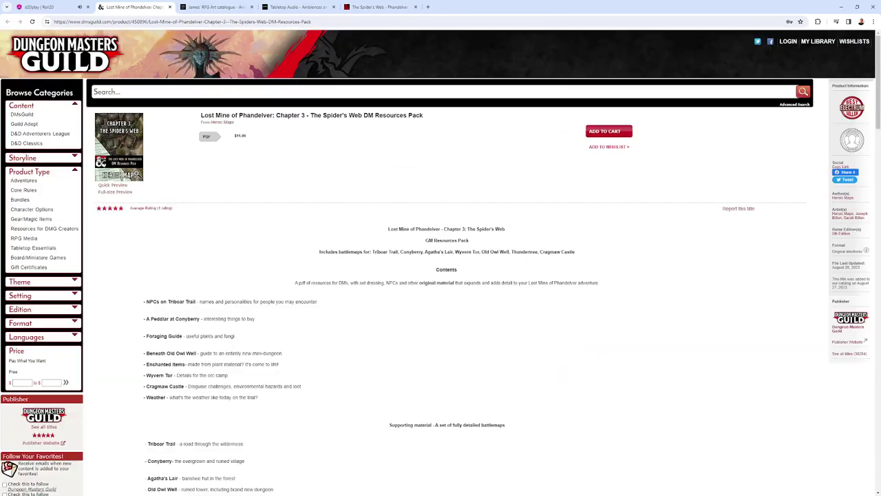
# Return to Roll20 and examine the forest and ruined tower battlemaps, plus the hollow tree and ruins illustrations above them
pyautogui.click(48, 7)
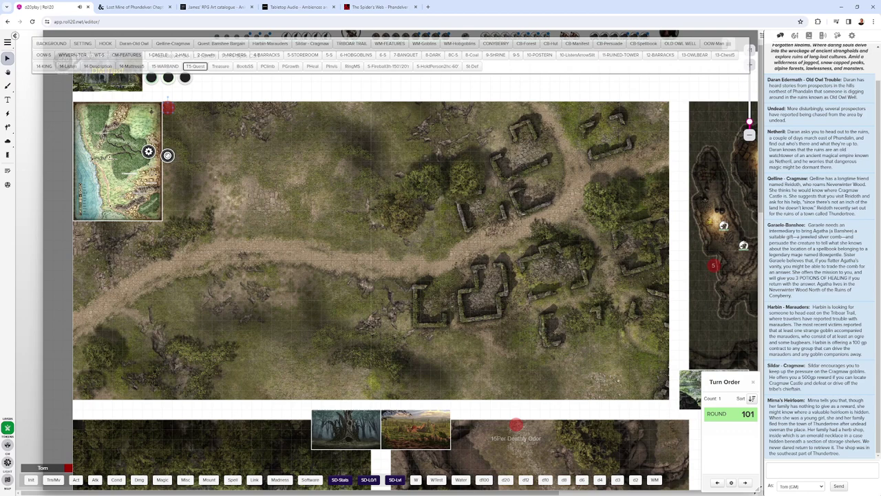
pyautogui.scroll(-5, 406, 262)
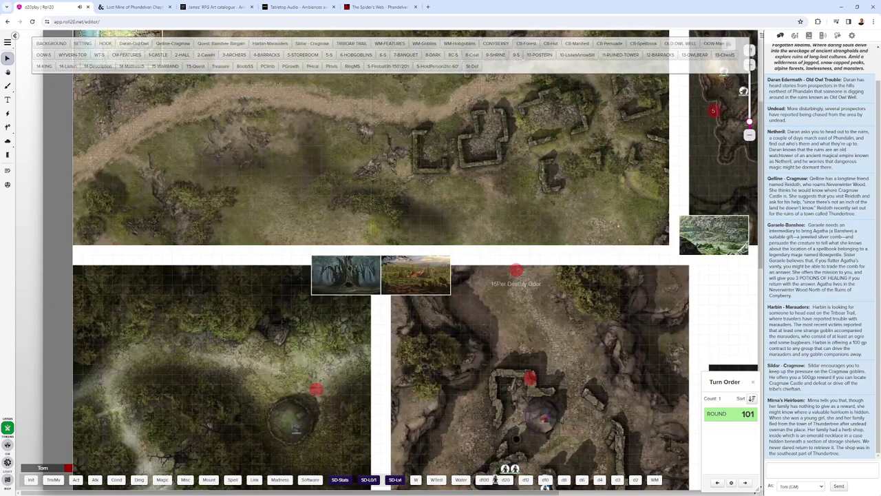
pyautogui.scroll(-1, 406, 261)
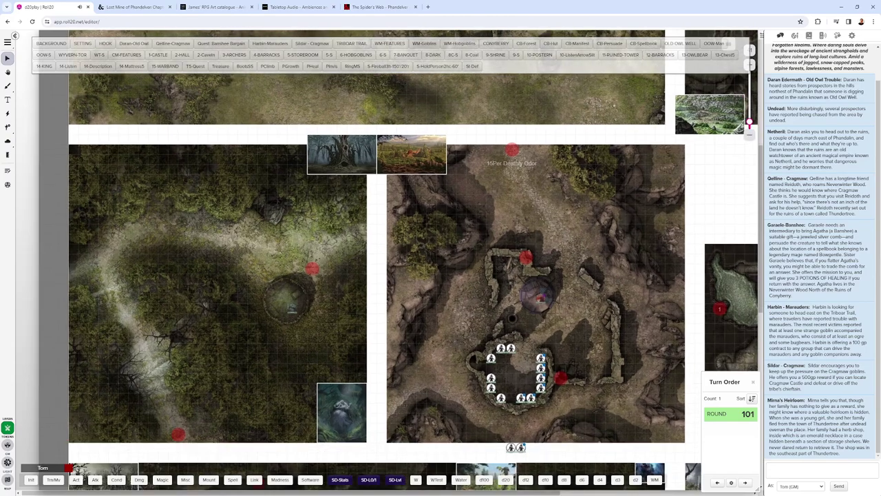
pyautogui.scroll(3, 398, 261)
pyautogui.hscroll(1, 398, 261)
pyautogui.scroll(10, 397, 262)
pyautogui.scroll(-1, 398, 262)
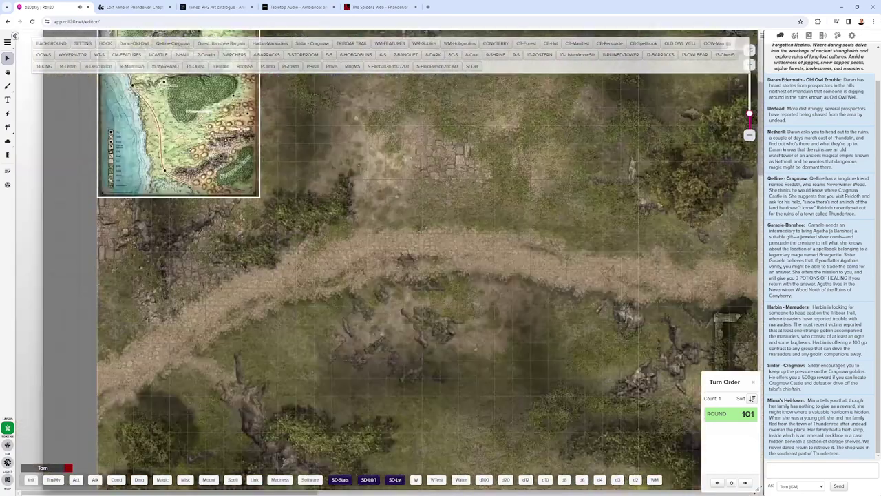
pyautogui.scroll(-8, 389, 262)
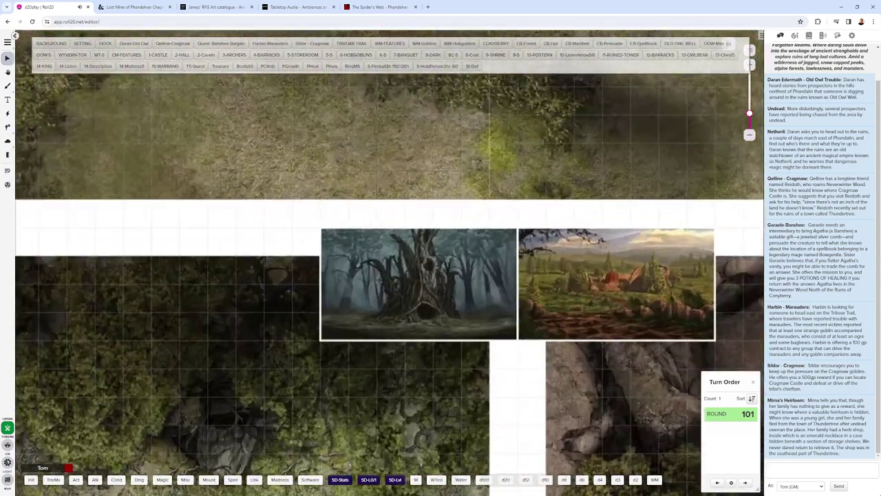
pyautogui.scroll(2, 692, 325)
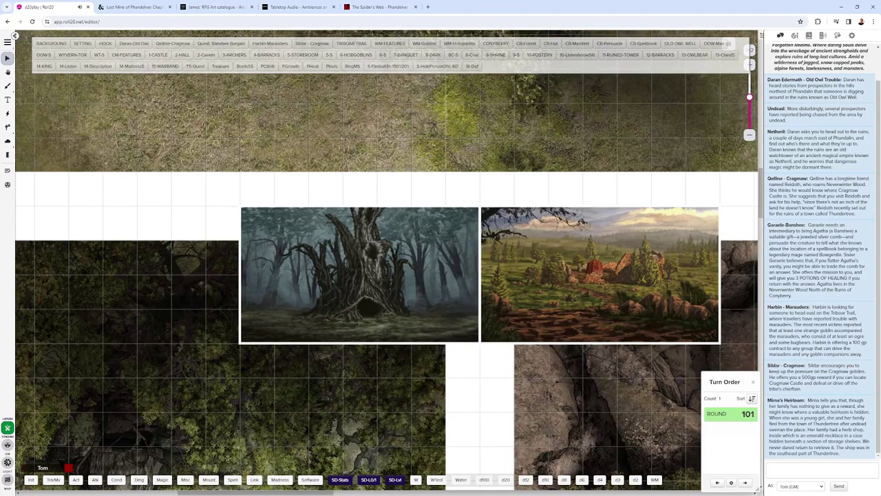
pyautogui.scroll(3, 392, 259)
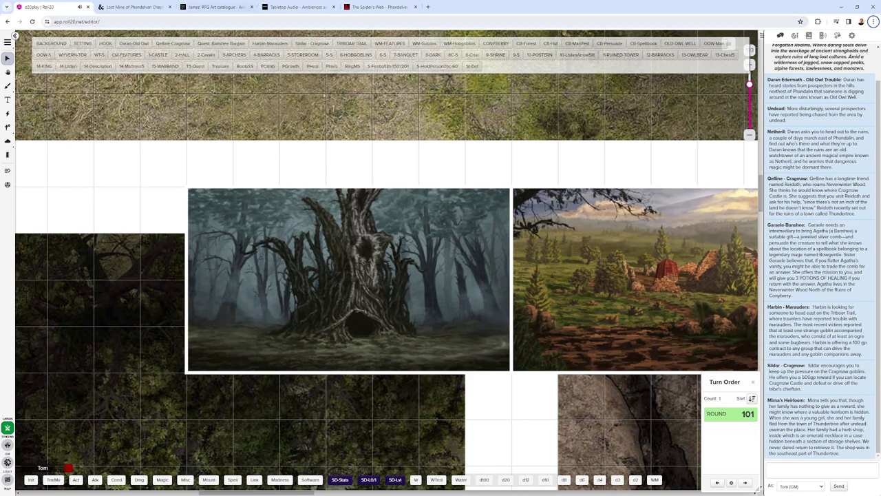
# Switch to the James' RPG Art catalogue and locate the Agathas Lair illustration of the hollow tree
pyautogui.click(216, 7)
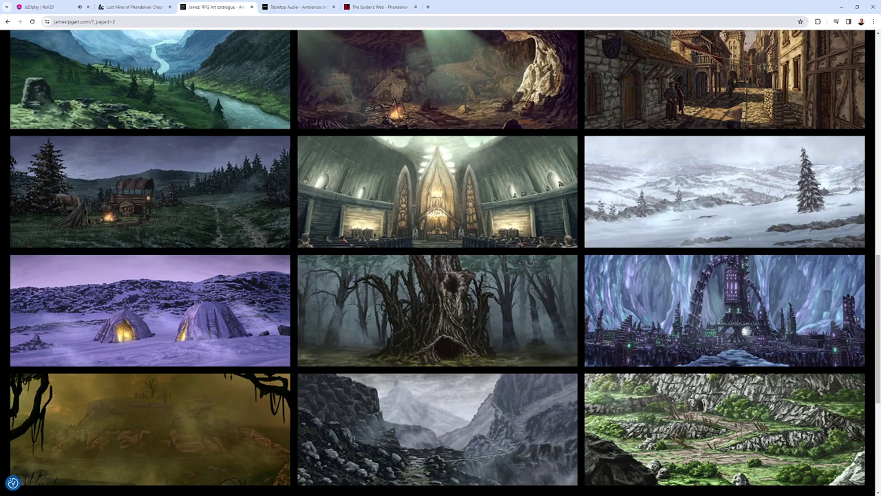
pyautogui.moveTo(437, 309)
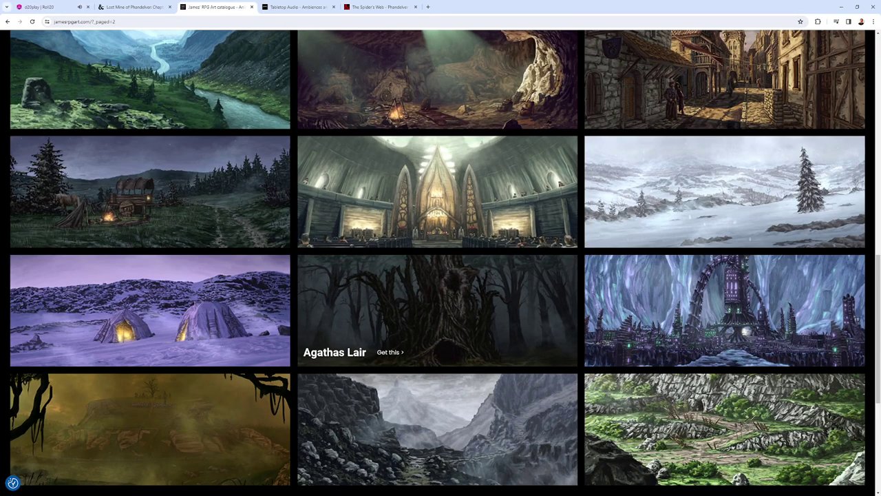
# Examine the titles of the Wyvern Tor, Tundra Camp and Roadside Camp illustrations in the art catalogue
pyautogui.moveTo(724, 429)
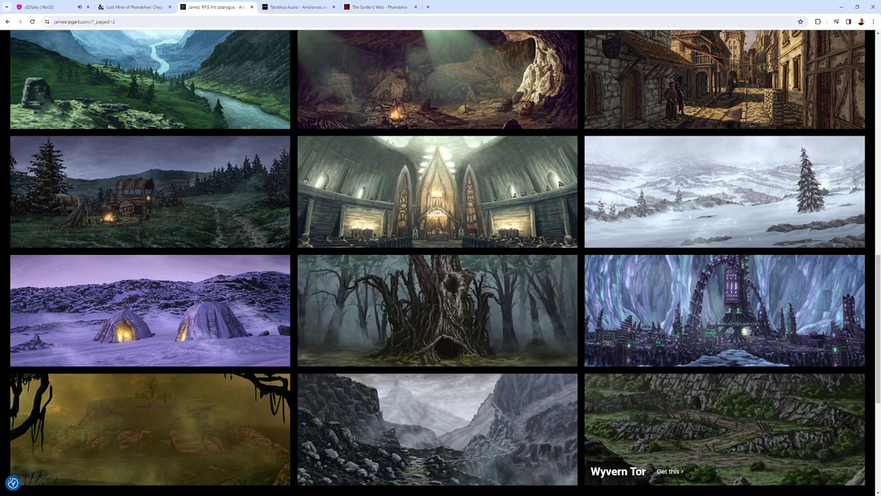
pyautogui.moveTo(724, 310)
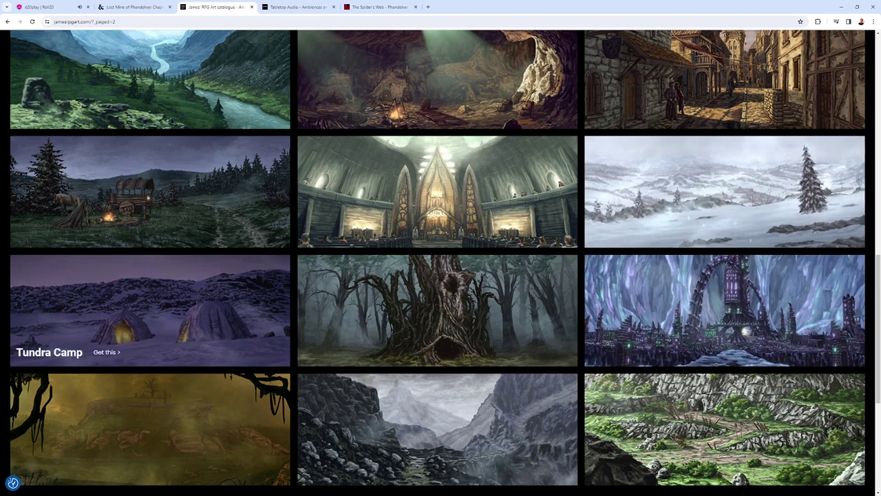
pyautogui.moveTo(150, 429)
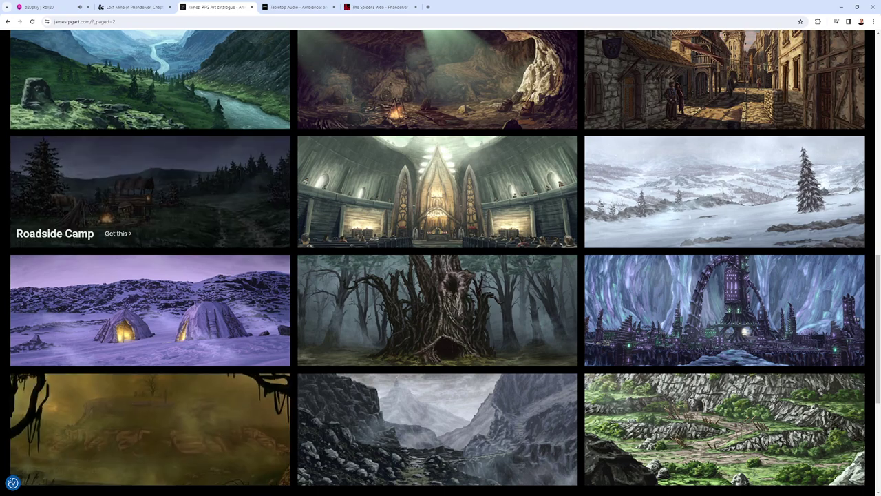
# Switch to the Tabletop Audio site and on to the D&D Beyond page for The Spider's Web to view its banshee illustration
pyautogui.click(297, 7)
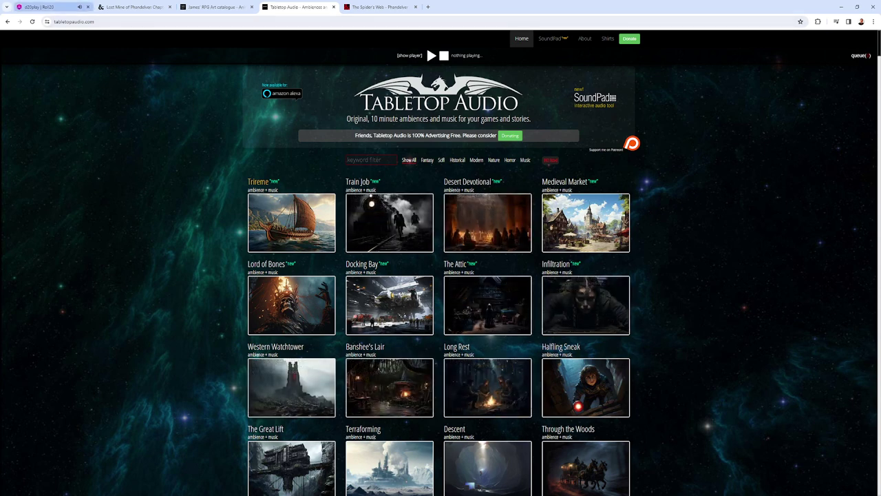
pyautogui.hotkey('ctrl', 'Tab')
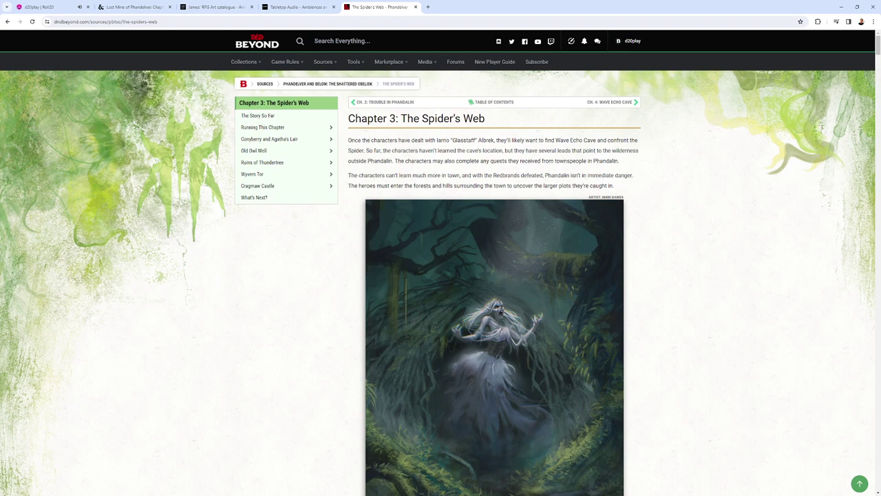
pyautogui.scroll(-1, 495, 310)
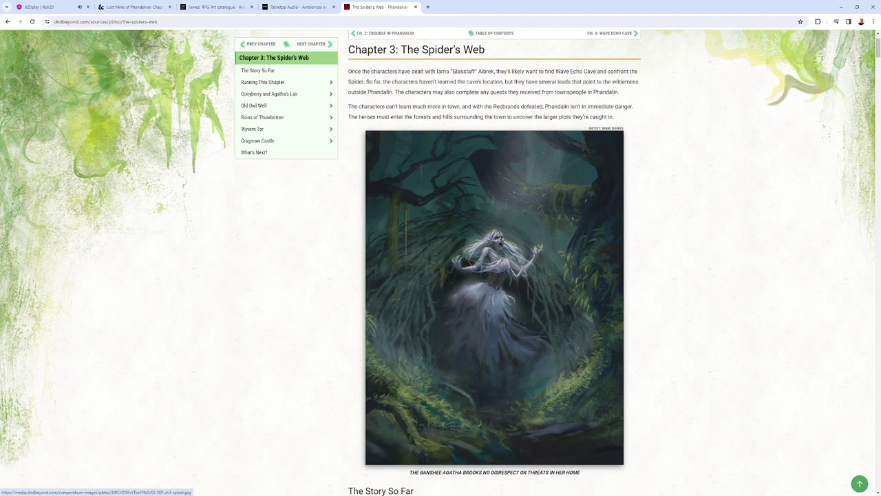
# Return to Roll20 and examine the ruined tower battlemap with its tent, well and ring of tokens
pyautogui.click(40, 7)
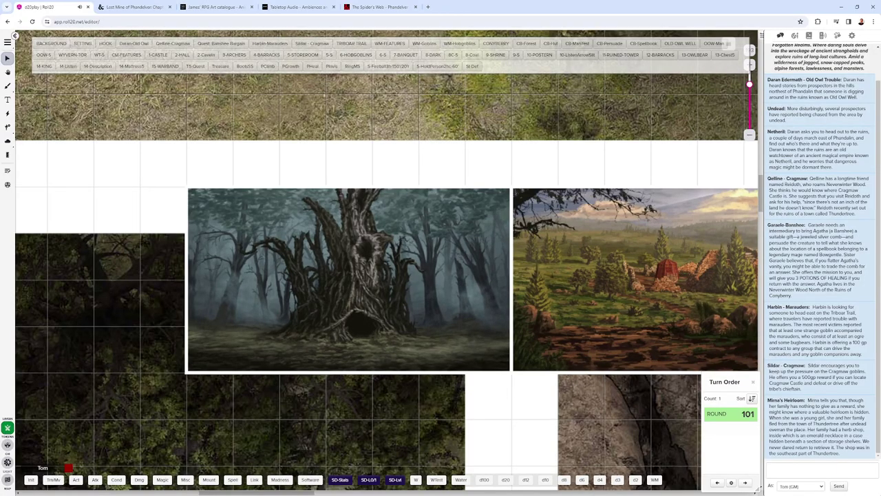
pyautogui.scroll(-3, 389, 262)
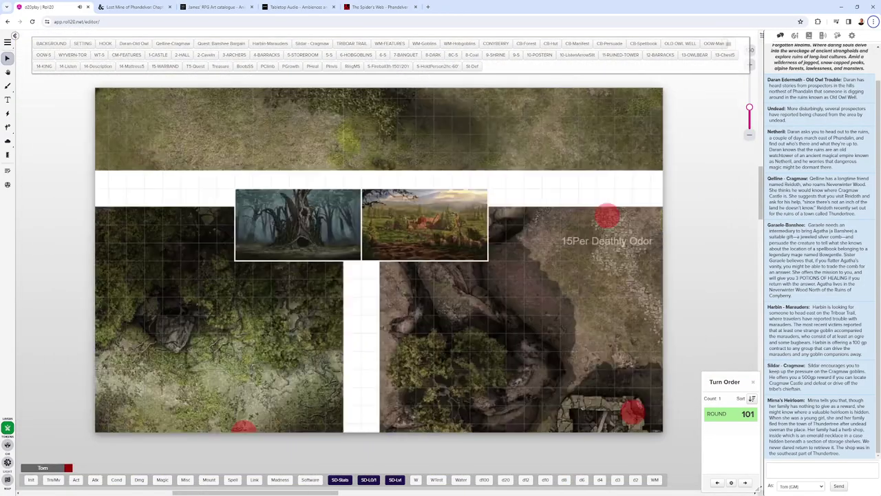
pyautogui.scroll(1, 389, 262)
pyautogui.moveTo(290, 344); pyautogui.dragTo(493, 165)
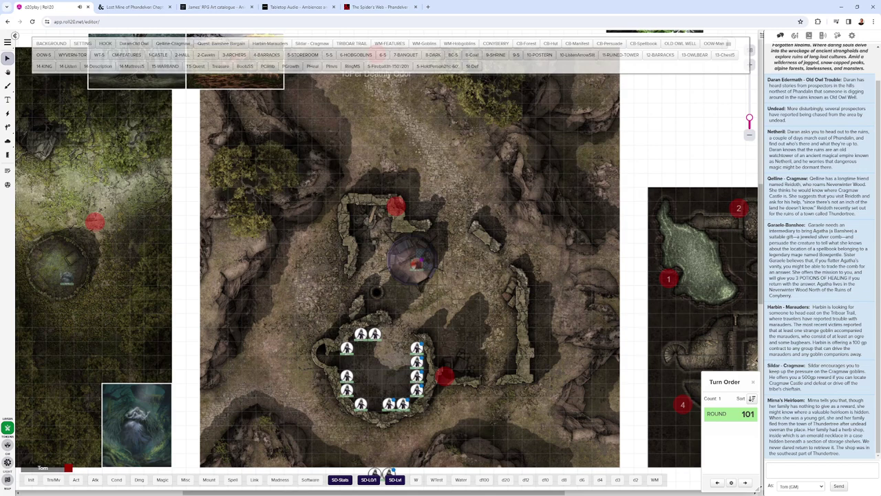
pyautogui.moveTo(516, 275); pyautogui.dragTo(257, 236)
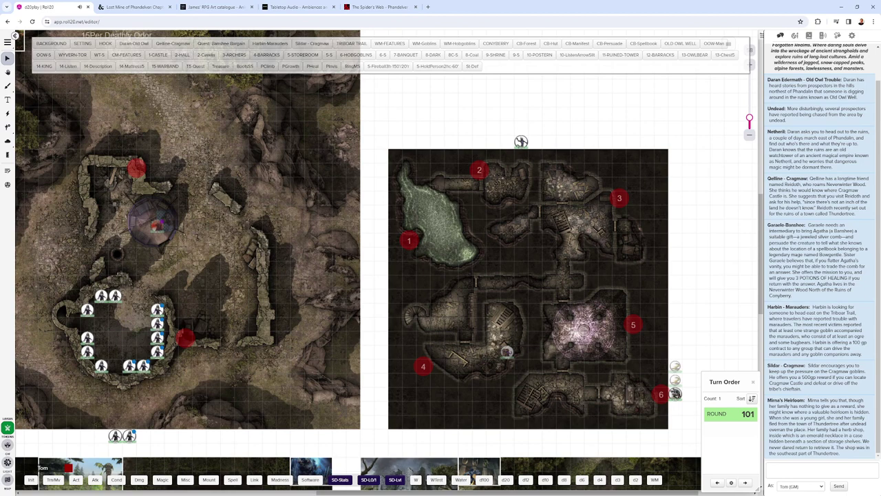
# Examine the underground dungeon map beside the ruined tower, closing in on areas 5 and 6 and the nearby tokens
pyautogui.scroll(2, 388, 262)
pyautogui.hscroll(2, 388, 262)
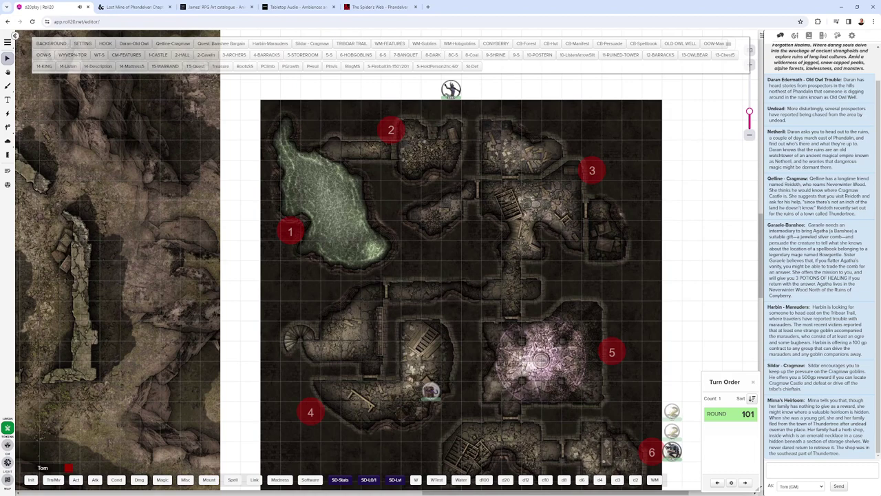
pyautogui.scroll(-1, 388, 262)
pyautogui.hscroll(2, 388, 263)
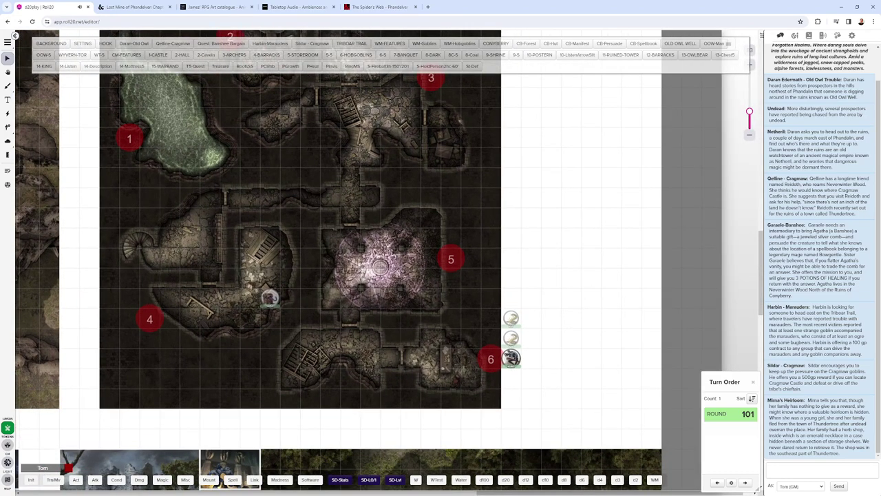
pyautogui.scroll(4, 484, 408)
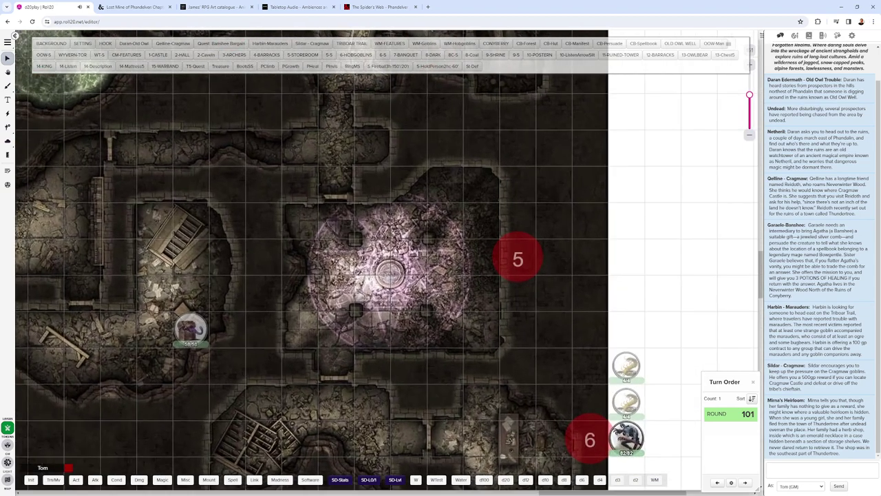
pyautogui.scroll(2, 540, 474)
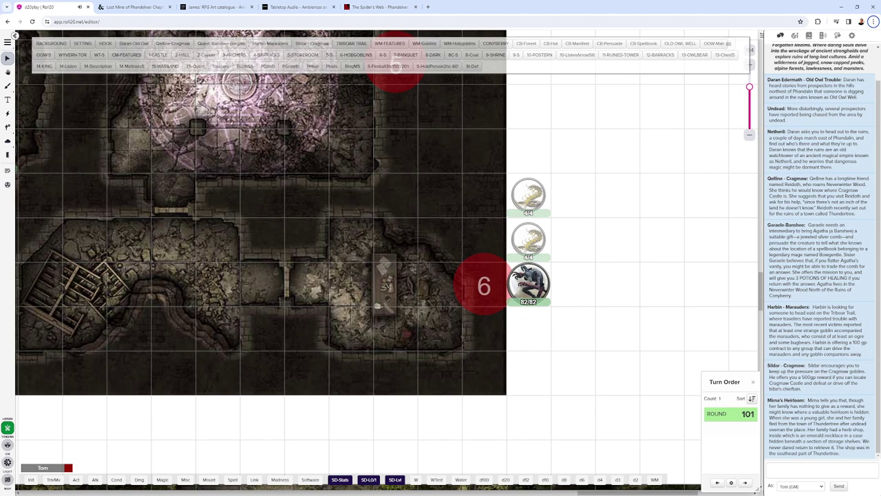
# Review the dungeon's rooms around areas 4 to 6 once more and compare the whole dungeon with the adjacent tower map
pyautogui.scroll(-4, 390, 262)
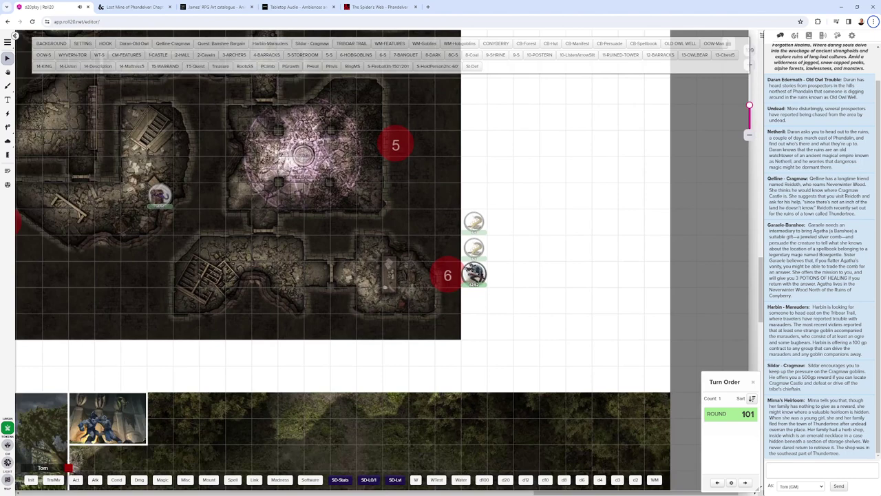
pyautogui.scroll(-2, 547, 256)
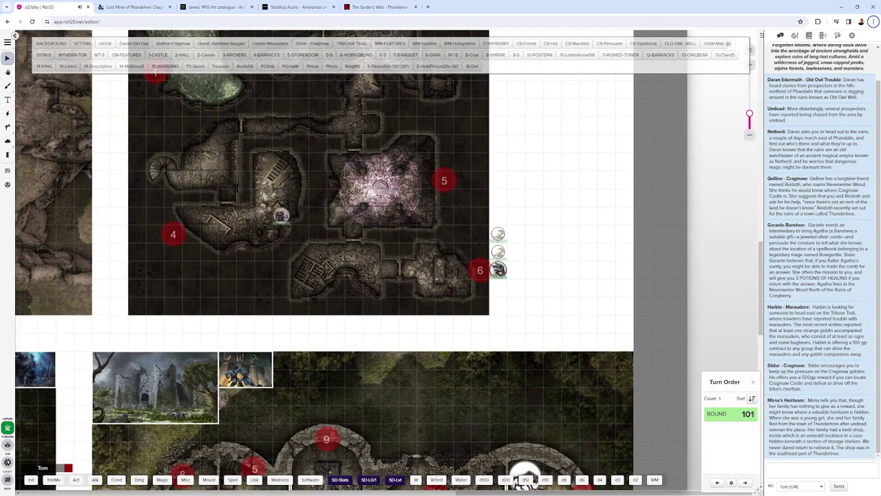
pyautogui.scroll(3, 343, 259)
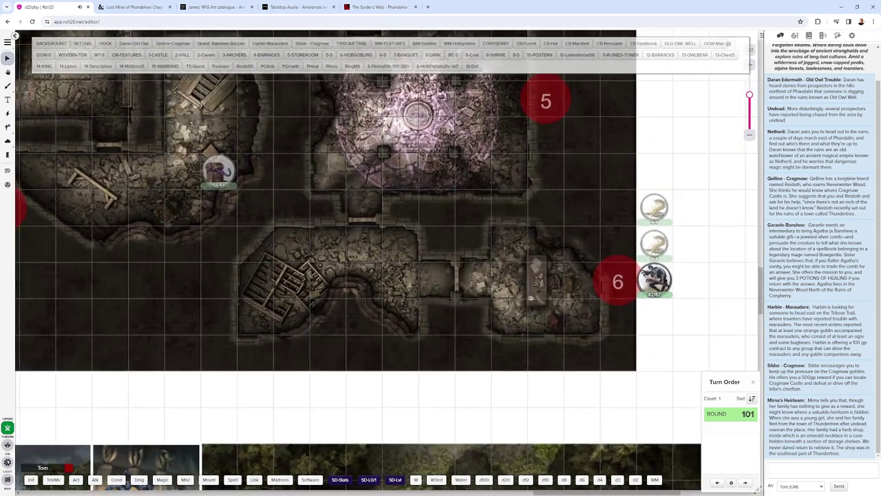
pyautogui.moveTo(342, 259); pyautogui.dragTo(322, 354)
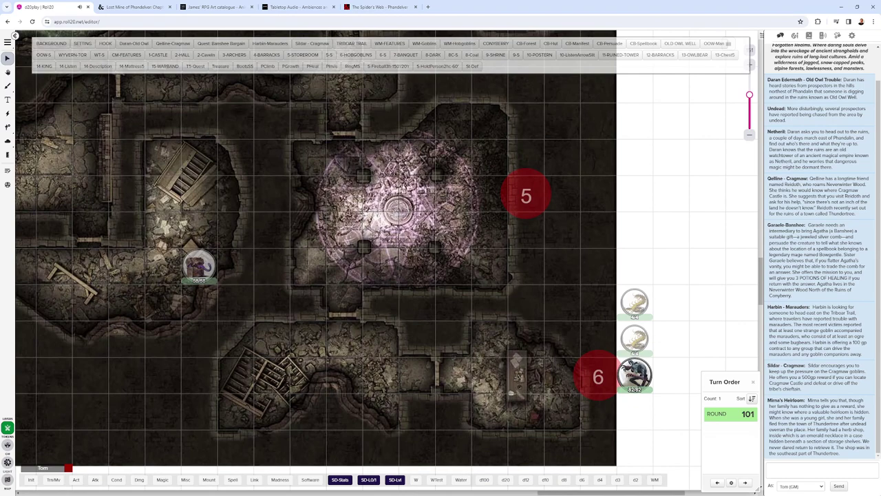
pyautogui.scroll(-3, 361, 262)
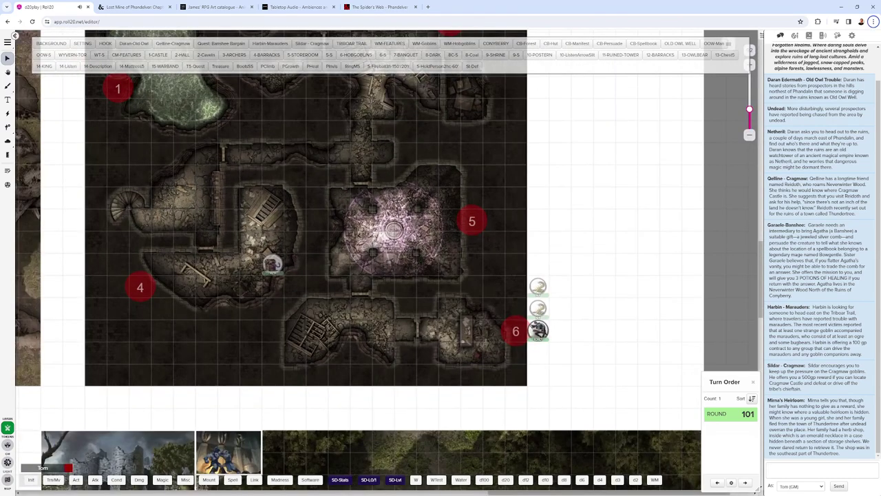
pyautogui.scroll(-4, 385, 262)
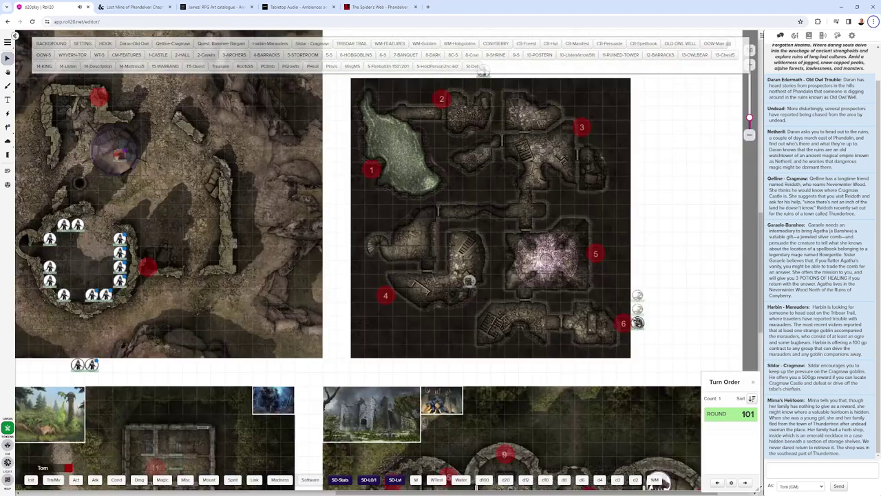
pyautogui.moveTo(483, 72); pyautogui.dragTo(608, 77)
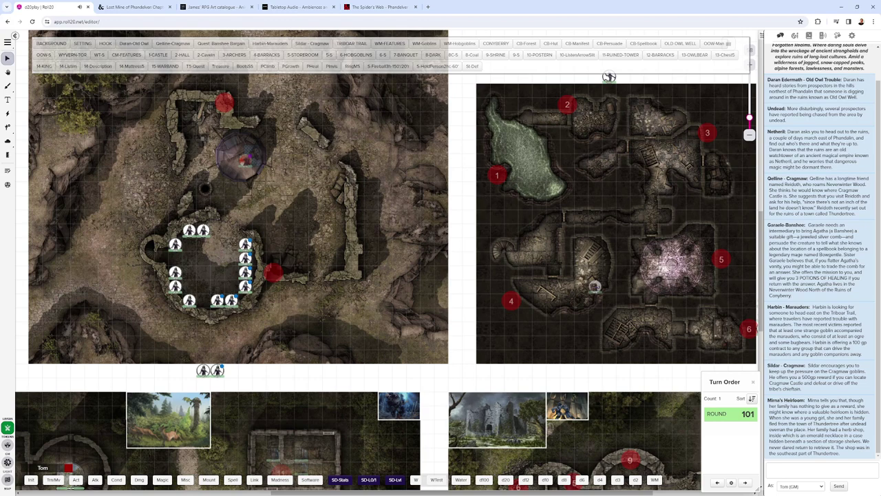
# Examine the cave battlemap, covering its areas 1 to 5, the creature tokens and the rocky approach path
pyautogui.moveTo(749, 117); pyautogui.dragTo(749, 124)
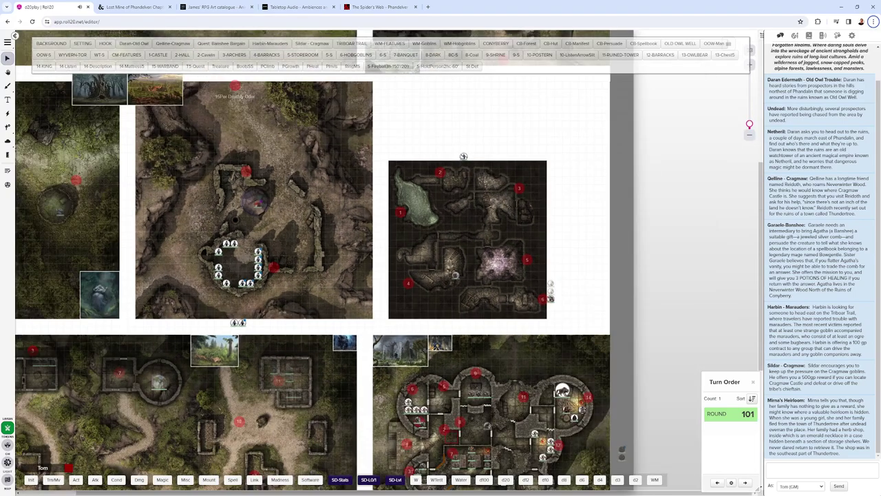
pyautogui.scroll(4, 247, 286)
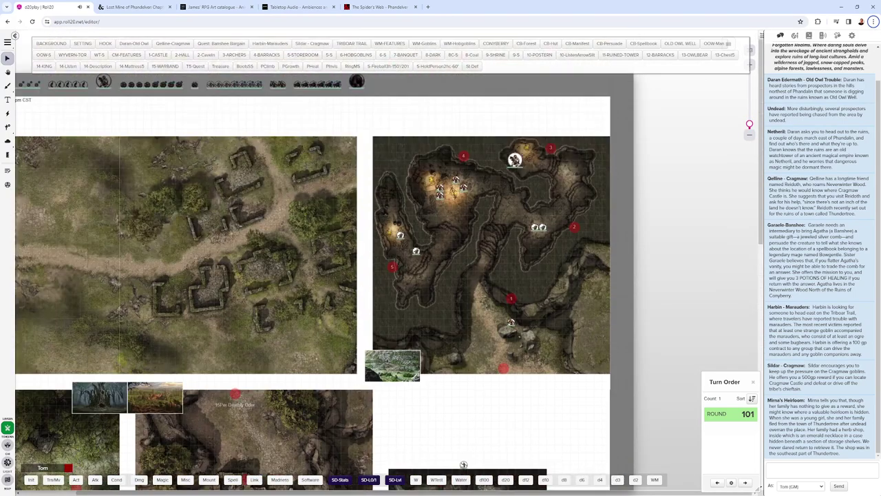
pyautogui.scroll(1, 248, 287)
pyautogui.scroll(5, 441, 262)
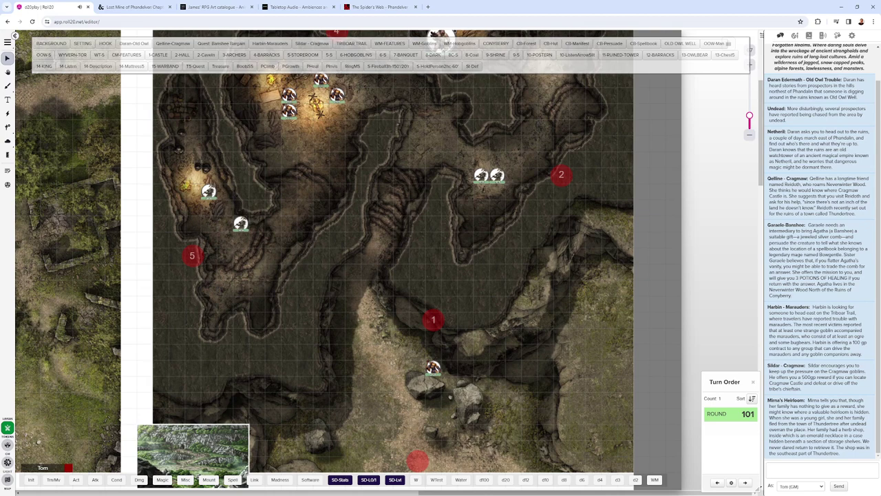
pyautogui.scroll(1, 456, 204)
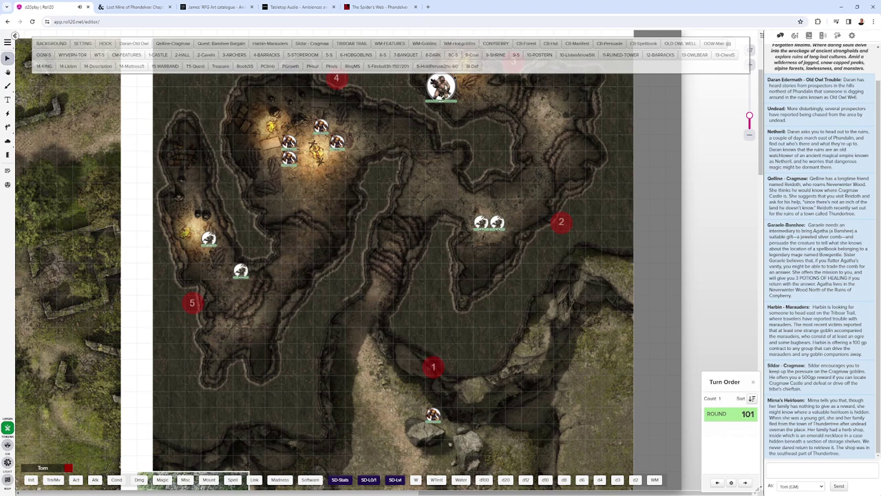
pyautogui.moveTo(390, 262); pyautogui.dragTo(531, 146)
# View the full page layout with all of the chapter's battlemaps together
pyautogui.scroll(-5, 389, 262)
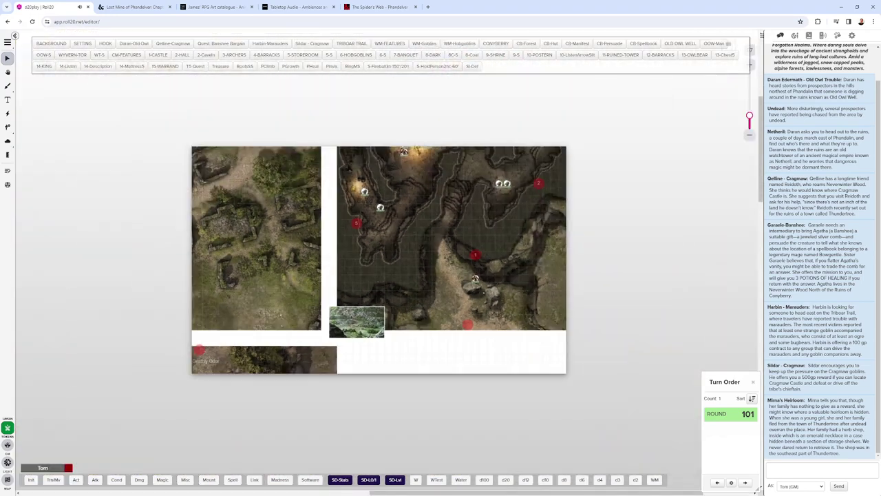
pyautogui.scroll(-5, 218, 114)
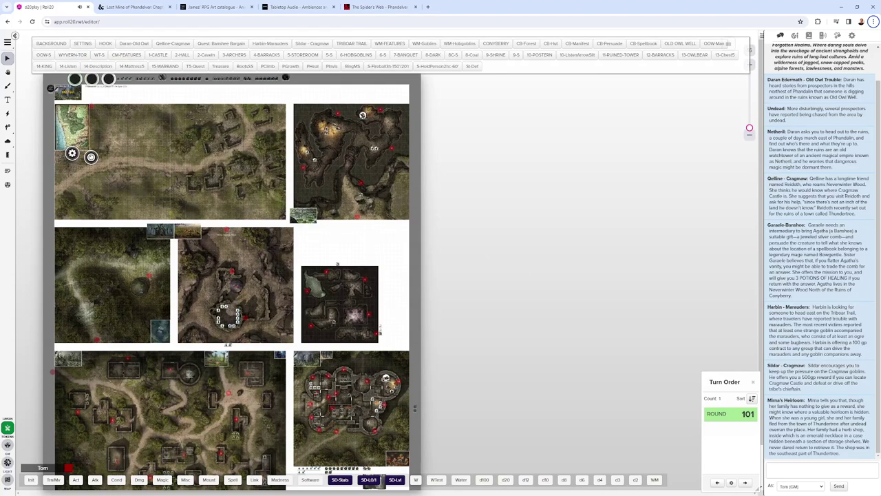
pyautogui.scroll(-4, 231, 275)
pyautogui.scroll(2, 231, 275)
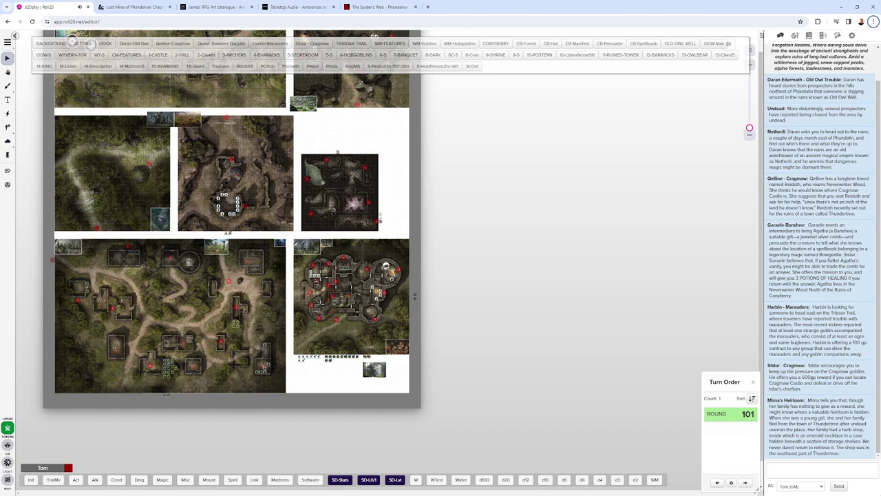
# Examine the ruined village battlemap below the forest map, covering the buildings around areas 1, 3, 7 and 10
pyautogui.scroll(10, 89, 205)
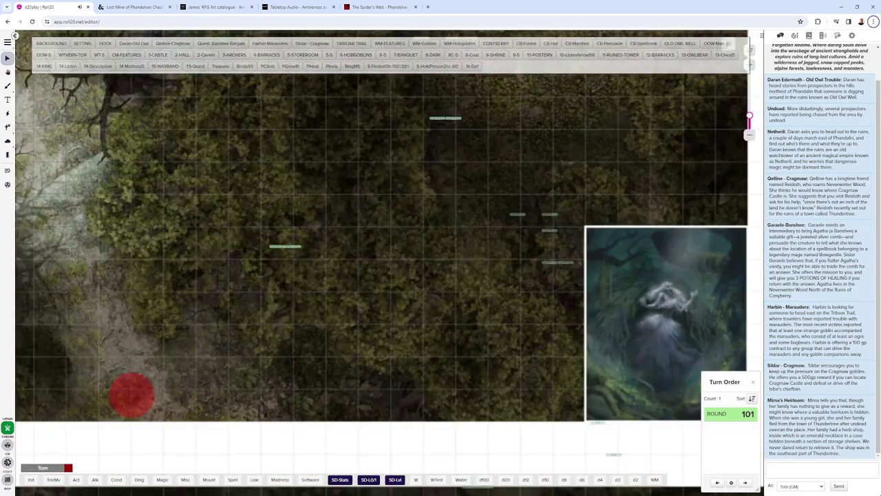
pyautogui.scroll(-5, 389, 261)
pyautogui.hscroll(-4, 389, 261)
pyautogui.hscroll(-1, 386, 261)
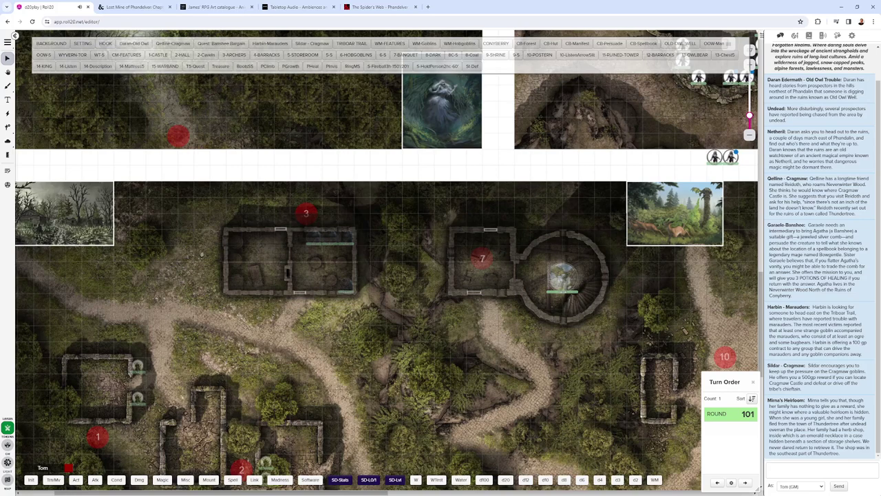
pyautogui.hscroll(5, 387, 330)
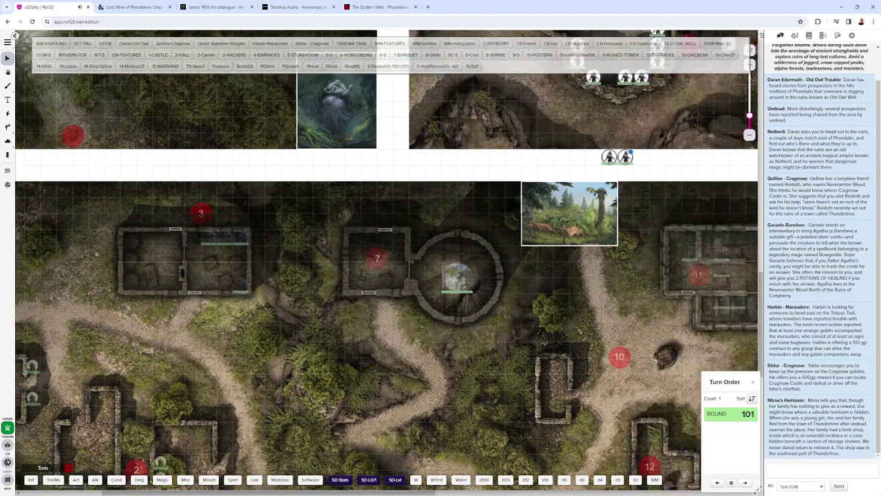
# Enlarge the blue zombie illustration at the village map's corner for viewing, and close the enlarged view
pyautogui.click(725, 198)
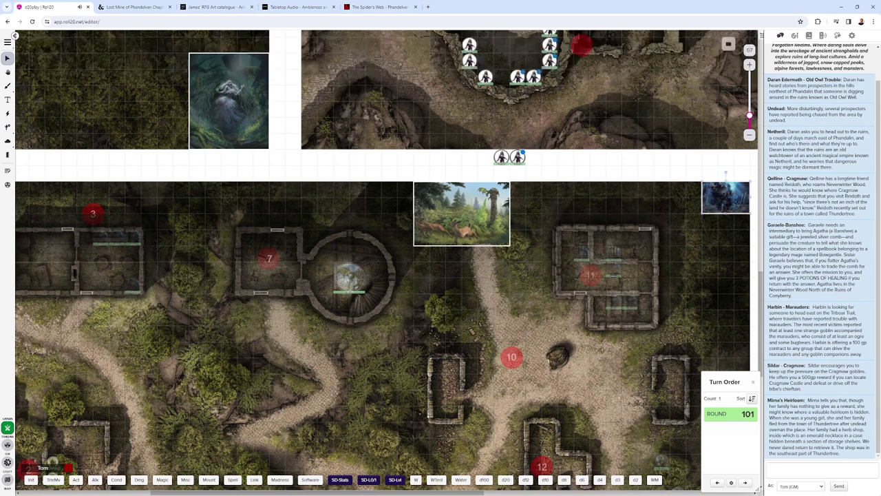
pyautogui.hotkey('shift', 'z')
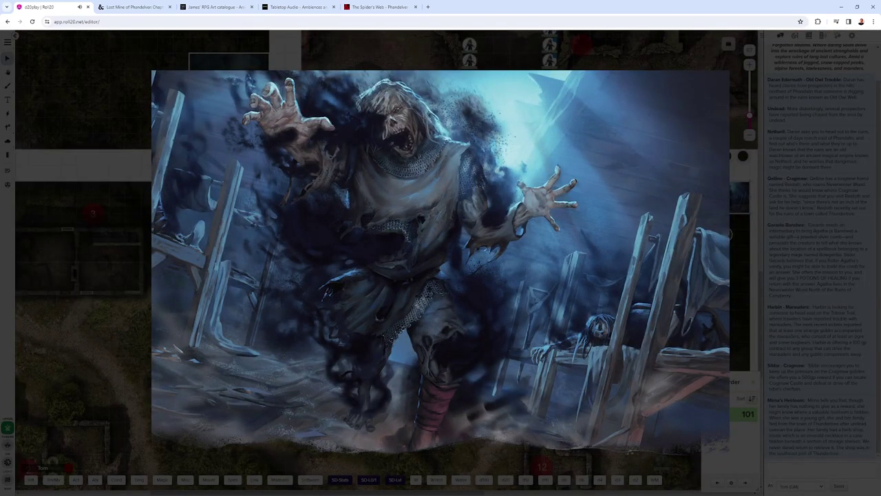
pyautogui.press('Escape')
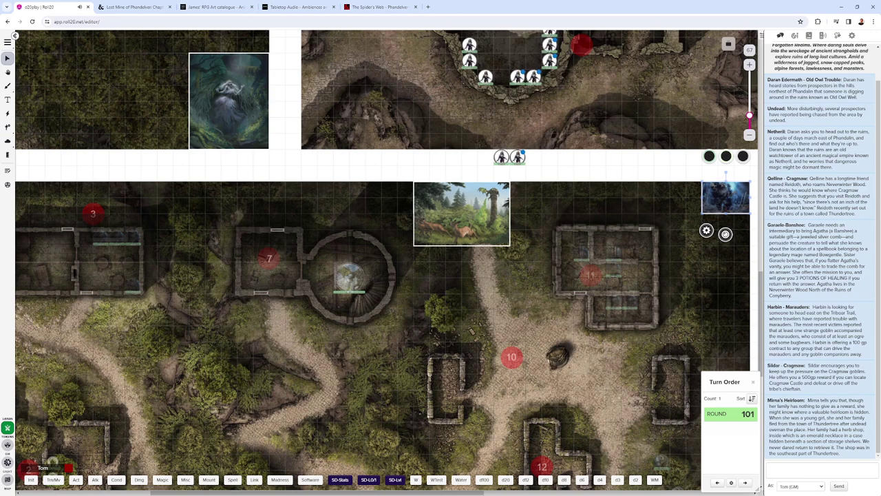
# Examine the ruined village battlemap from areas 3, 7 and 10 down to the buildings and tokens around areas 1, 2, 4, 5 and 8
pyautogui.scroll(-2, 386, 262)
pyautogui.hscroll(-1, 386, 261)
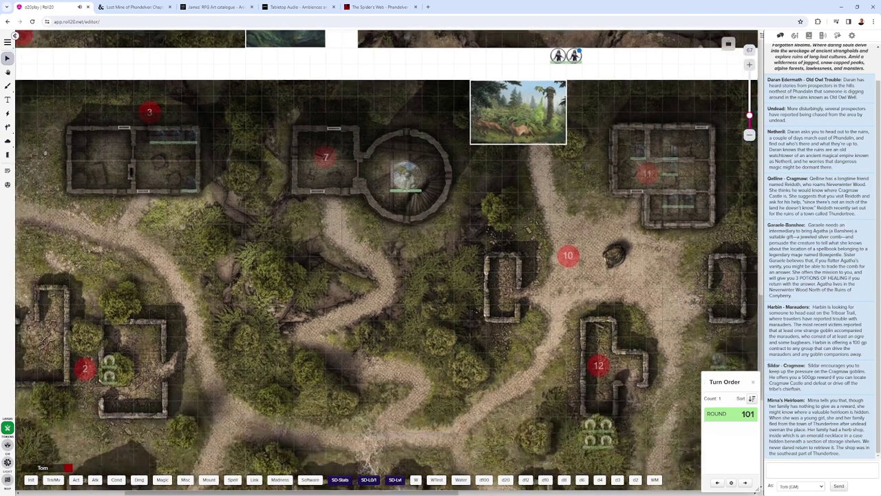
pyautogui.scroll(-2, 386, 262)
pyautogui.hscroll(-2, 386, 261)
pyautogui.scroll(-2, 389, 262)
pyautogui.hscroll(-2, 390, 262)
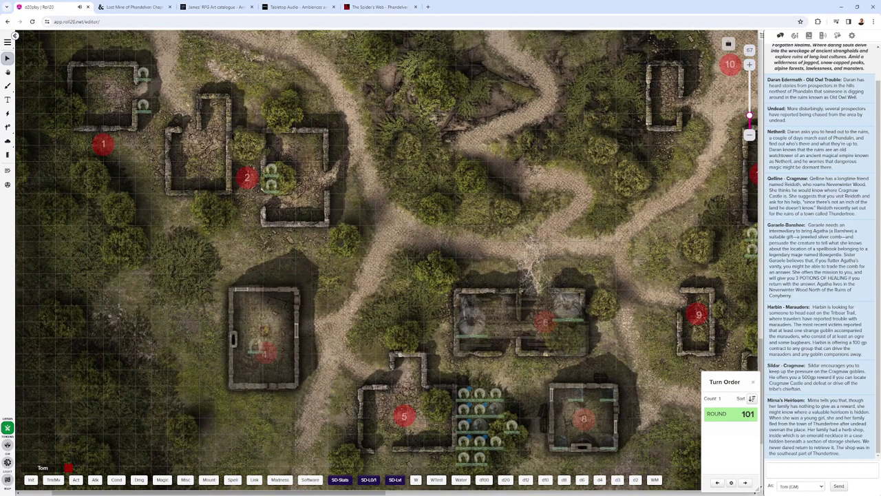
pyautogui.scroll(-3, 386, 262)
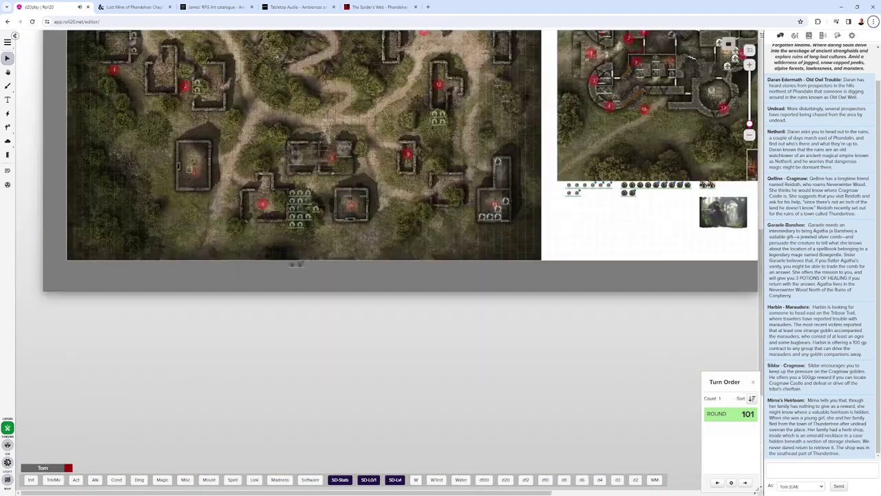
# Look over the forest, ruined tower, cave and castle battlemaps surrounding the ruined village map
pyautogui.scroll(2, 386, 262)
pyautogui.hscroll(1, 387, 262)
pyautogui.scroll(4, 387, 262)
pyautogui.hscroll(2, 386, 263)
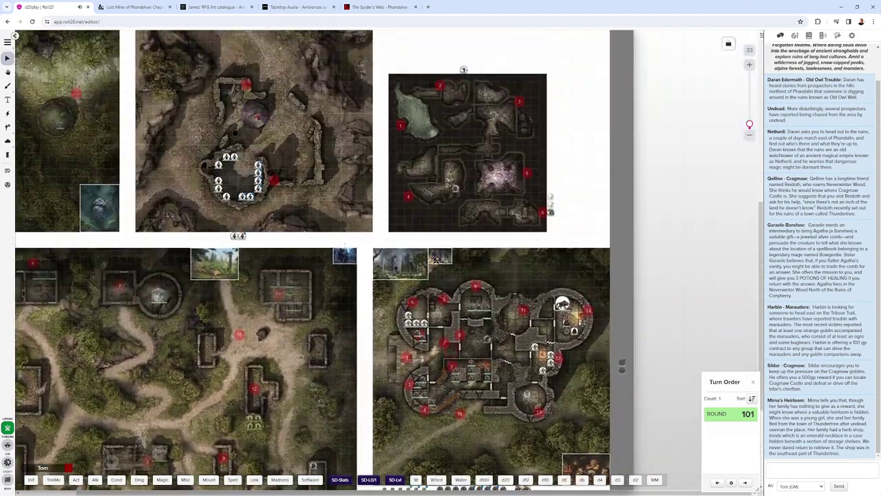
pyautogui.scroll(2, 386, 262)
pyautogui.hscroll(-3, 386, 262)
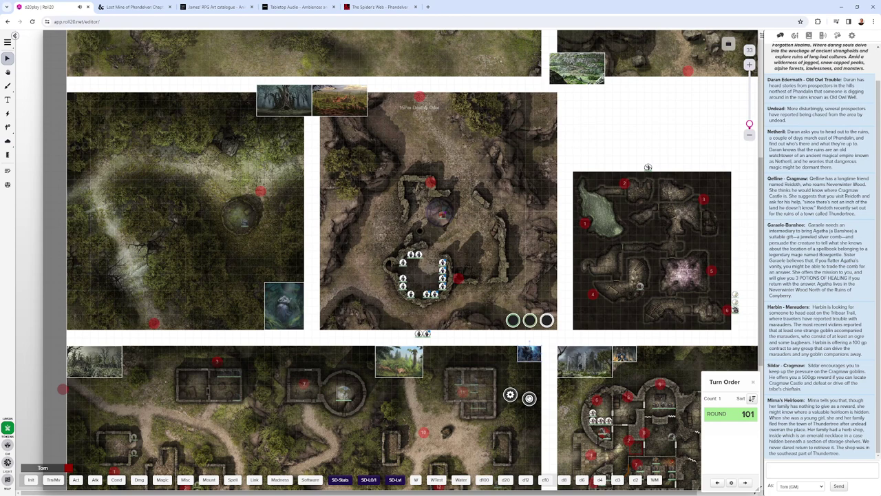
pyautogui.scroll(-3, 406, 260)
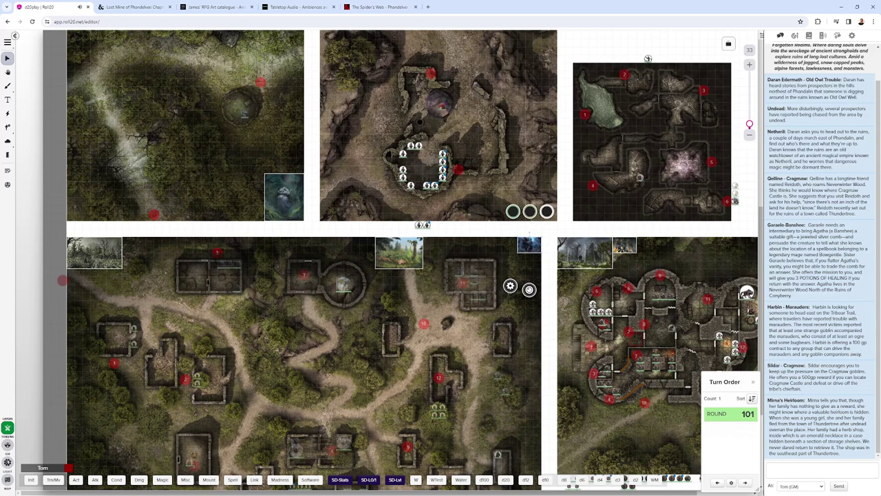
# Select the creature token in the round tower beside village area 7 to show its stats and action shortcuts
pyautogui.scroll(5, 441, 394)
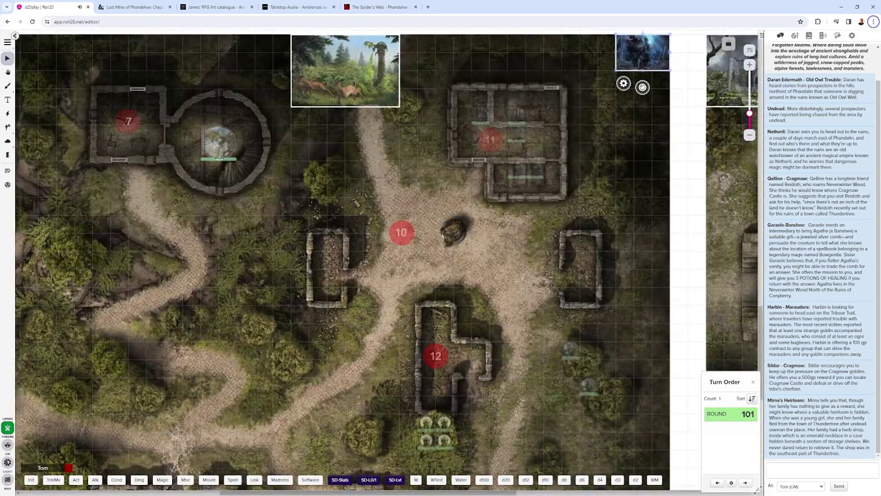
pyautogui.click(219, 141)
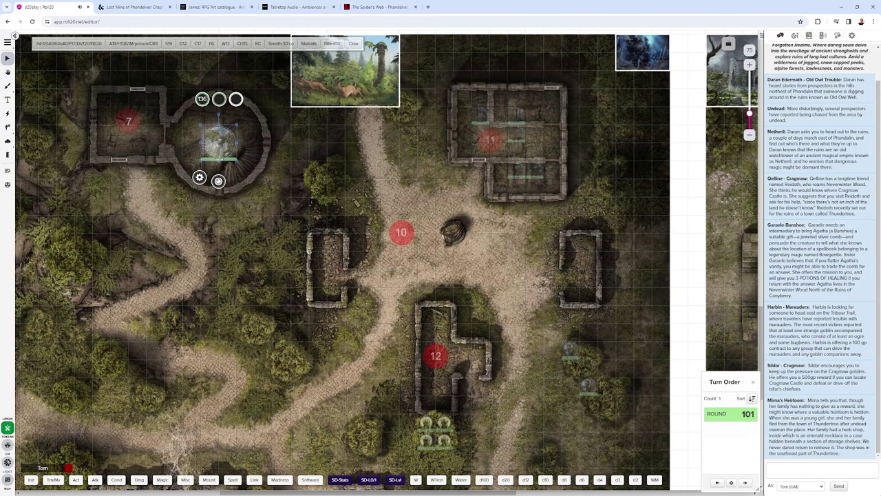
pyautogui.moveTo(479, 347); pyautogui.dragTo(520, 367)
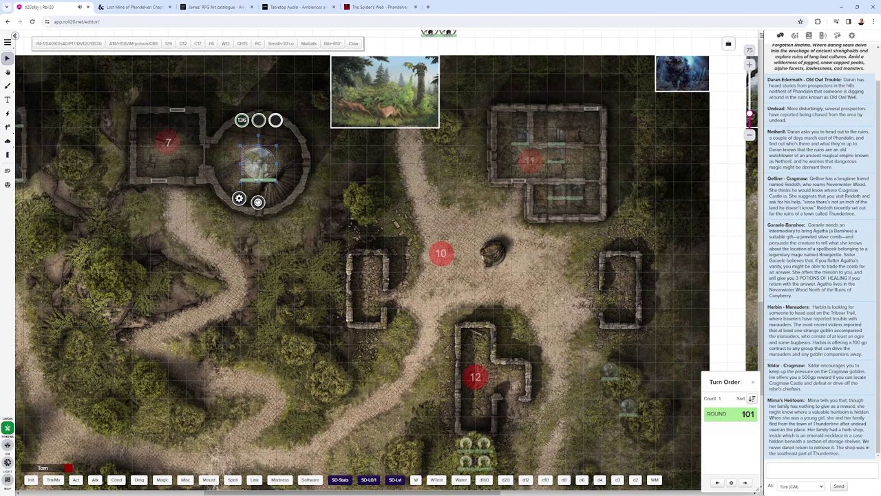
pyautogui.scroll(-1, 390, 264)
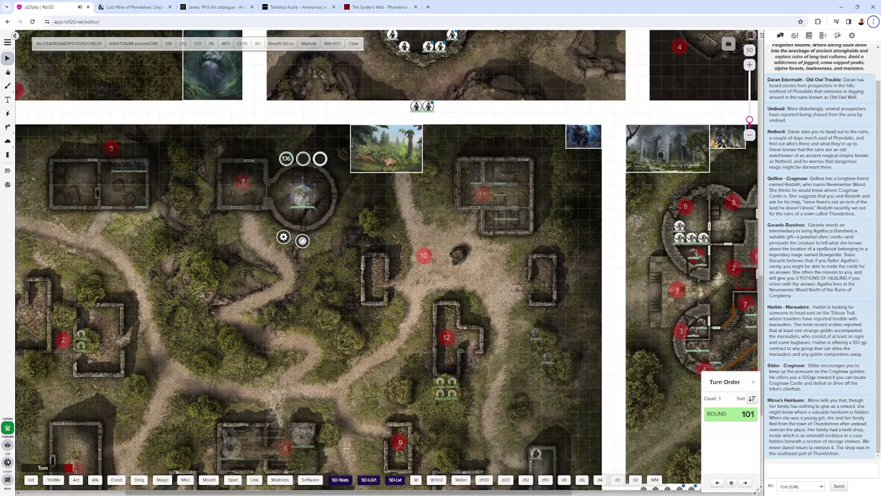
# Examine the village map's southern buildings around areas 5, 8, 9, 12 and 13, and the token groups beside them
pyautogui.moveTo(389, 264); pyautogui.dragTo(457, 128)
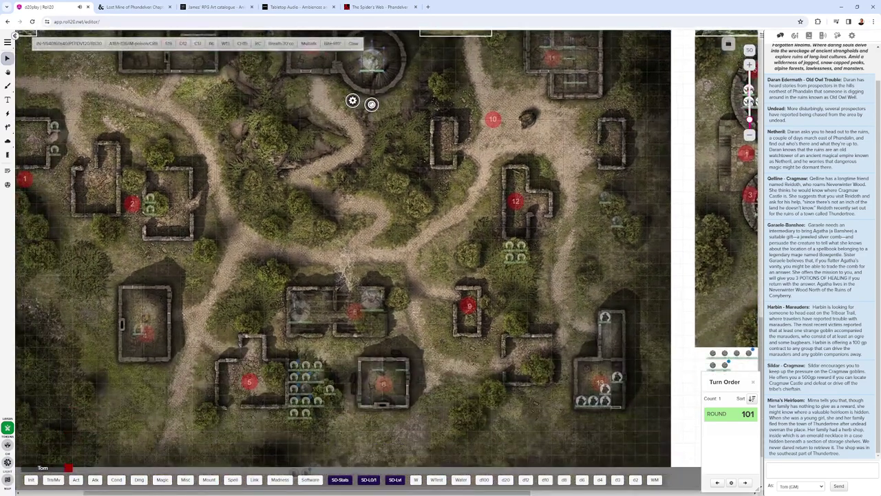
pyautogui.hscroll(2, 389, 264)
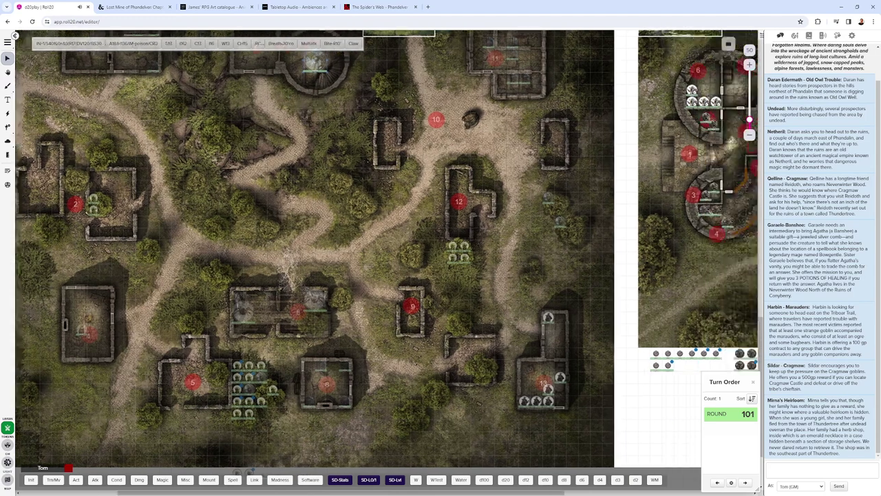
pyautogui.scroll(-2, 389, 264)
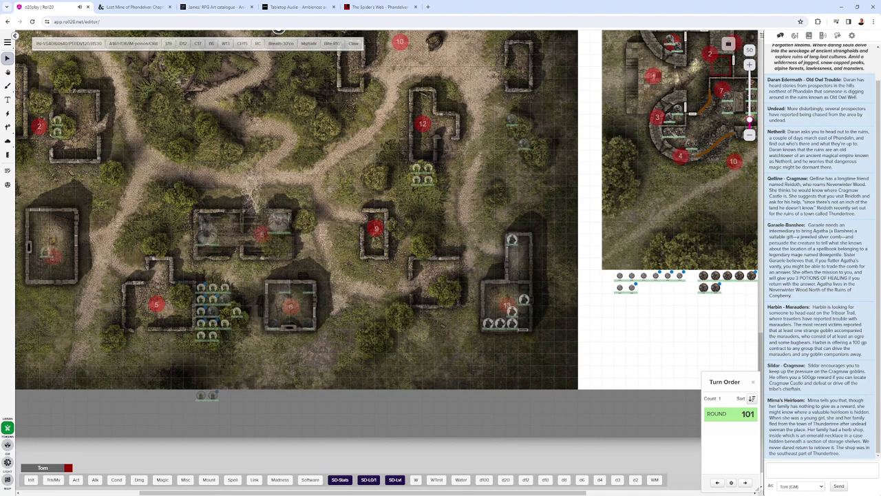
pyautogui.scroll(4, 390, 263)
pyautogui.hscroll(-4, 389, 263)
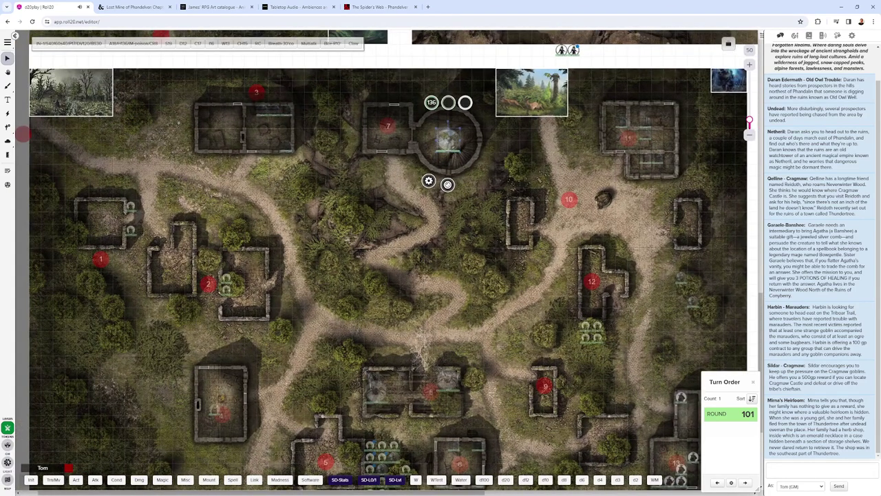
# Examine the ruined castle battlemap beside the village, covering its illustrations, numbered rooms 1 to 14, doors, curtains and creature tokens
pyautogui.hscroll(12, 386, 262)
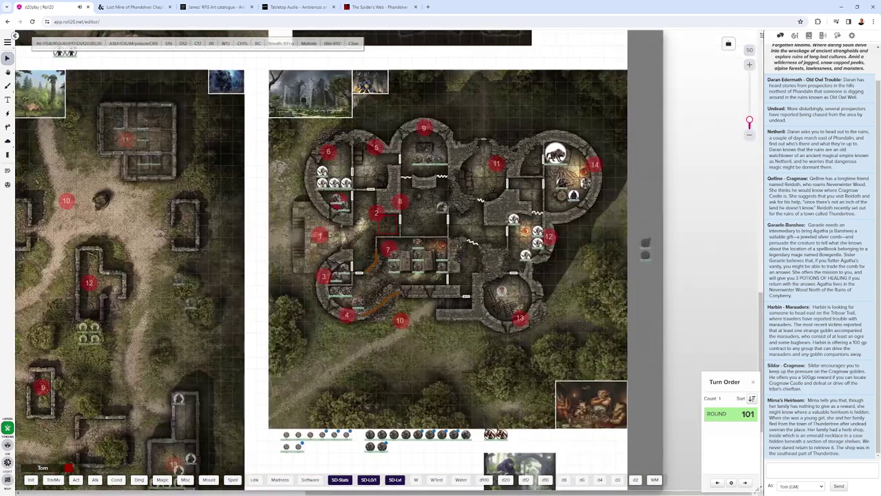
pyautogui.scroll(1, 217, 259)
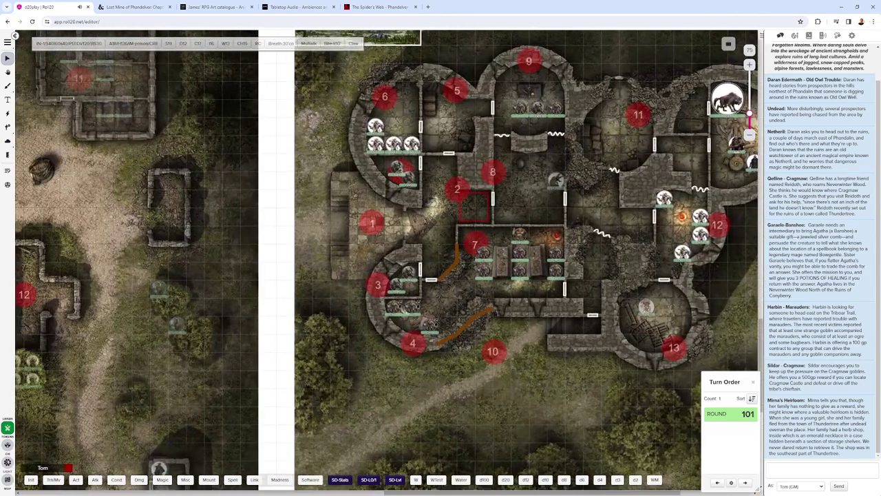
pyautogui.scroll(2, 389, 261)
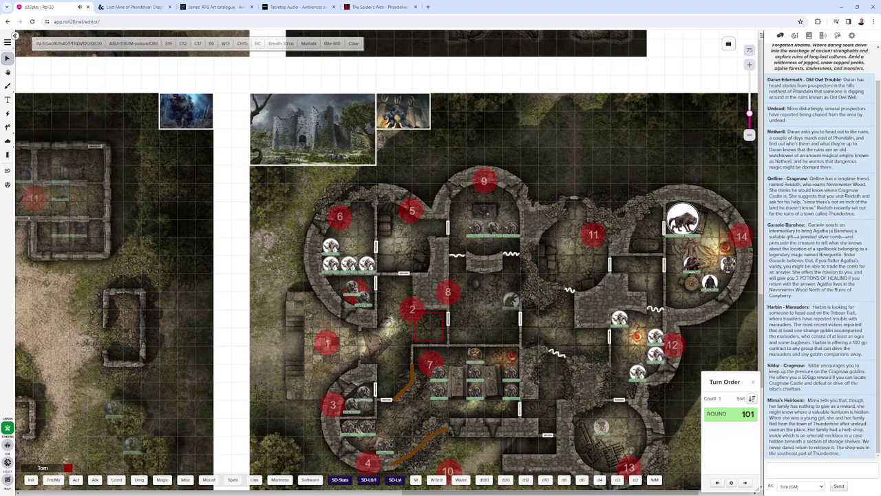
pyautogui.scroll(2, 272, 155)
pyautogui.hscroll(2, 386, 262)
pyautogui.scroll(-5, 386, 262)
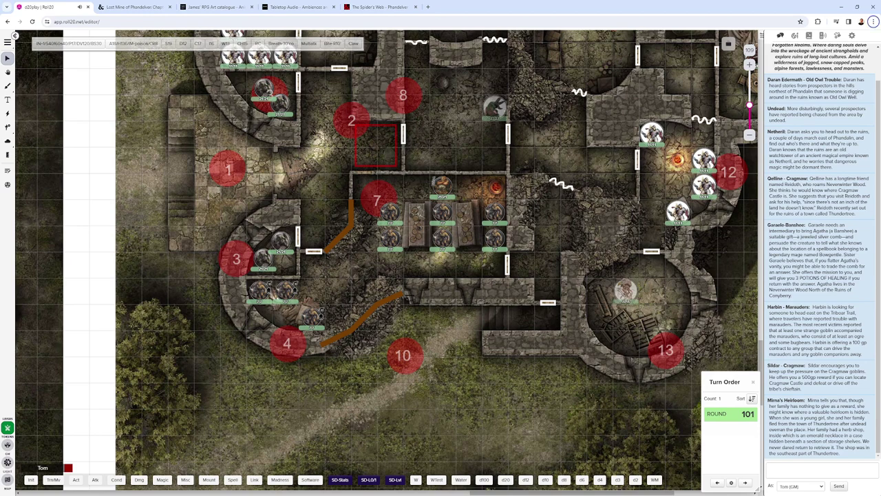
pyautogui.scroll(3, 440, 259)
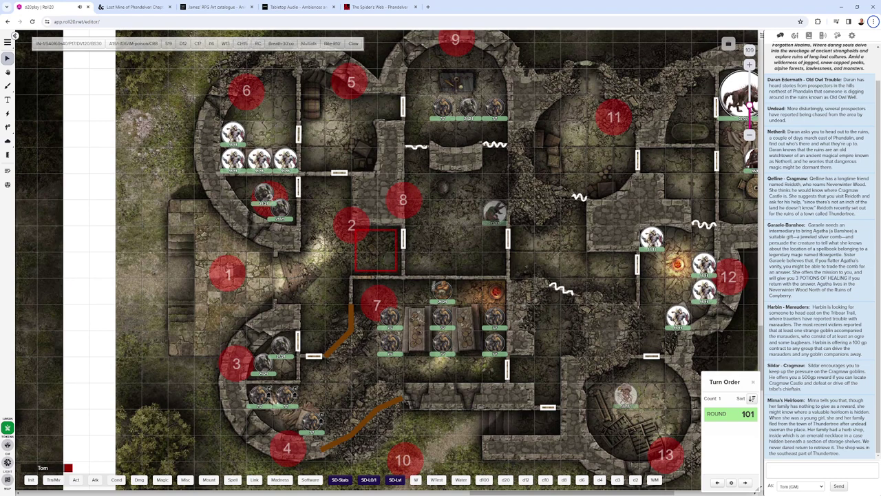
pyautogui.hscroll(3, 389, 261)
pyautogui.scroll(1, 389, 262)
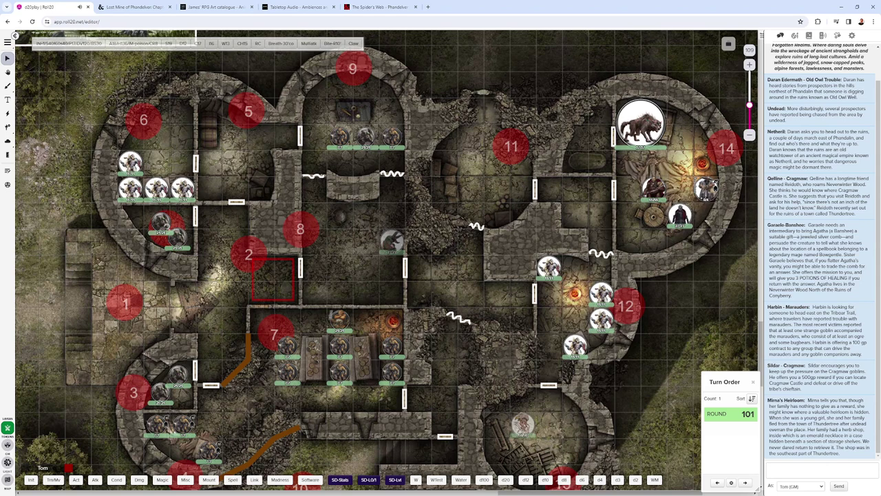
# Select the black-cloaked token in castle area 14 to show its stats, review the castle's entrances and rooms, and deselect the token
pyautogui.click(679, 215)
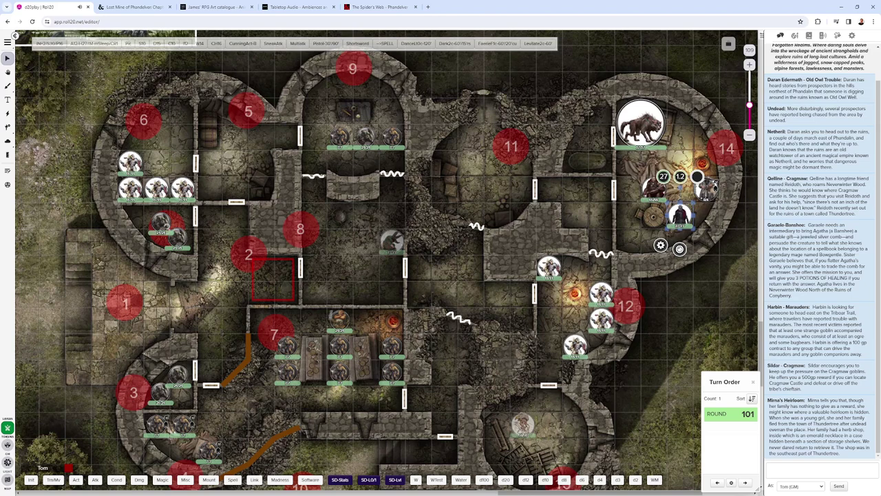
pyautogui.scroll(-1, 389, 262)
pyautogui.scroll(-1, 389, 262)
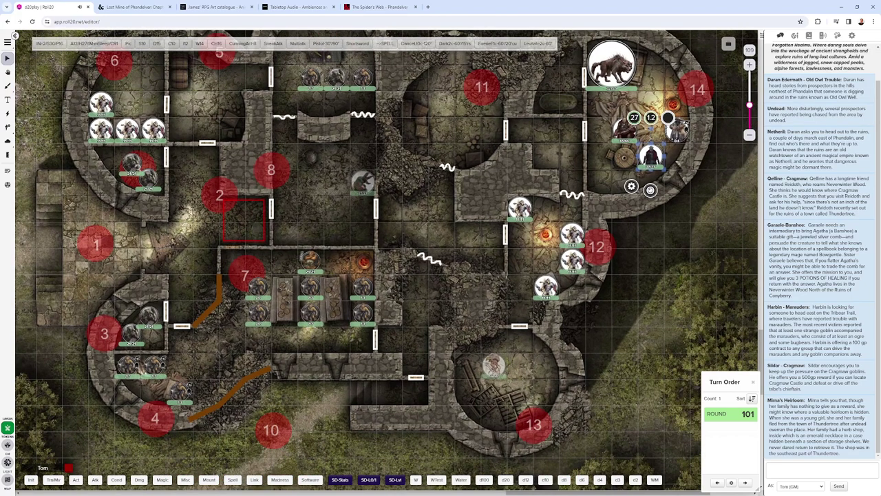
pyautogui.moveTo(389, 261); pyautogui.dragTo(572, 154)
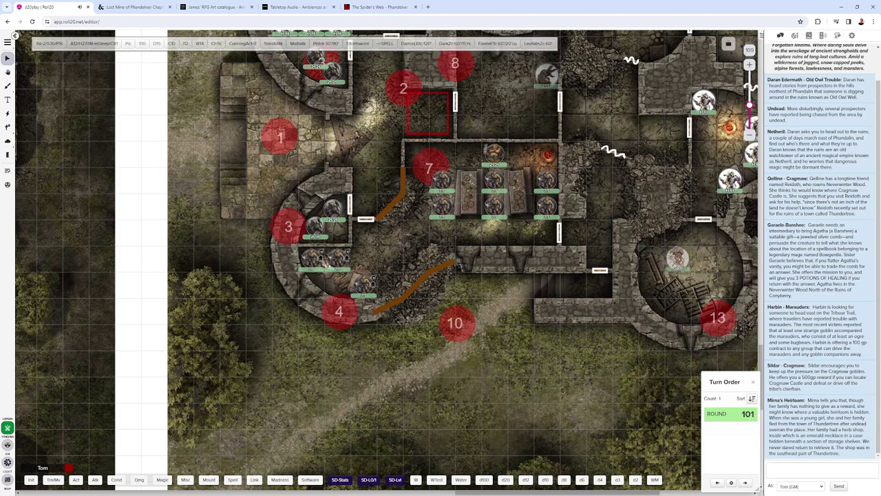
pyautogui.moveTo(326, 263); pyautogui.dragTo(189, 369)
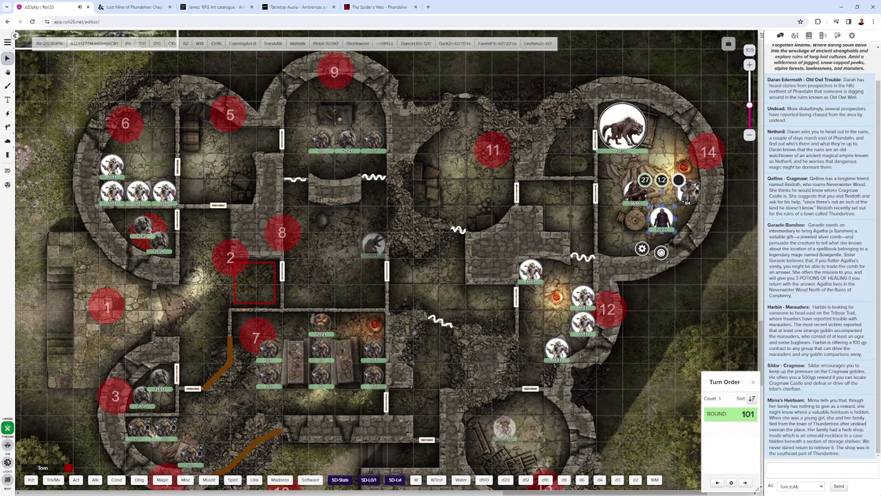
pyautogui.press('Escape')
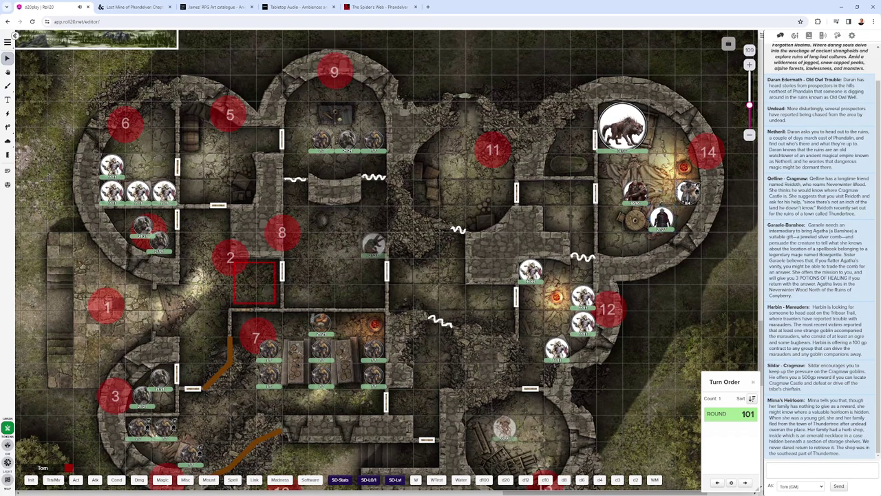
# View the full page layout again, from the overland road map and caves down to the village and castle battlemaps
pyautogui.scroll(-4, 389, 262)
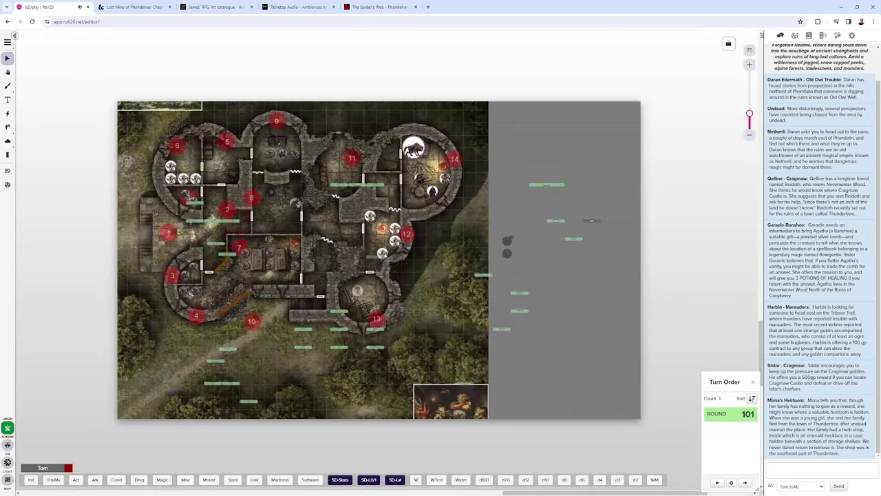
pyautogui.scroll(-2, 389, 262)
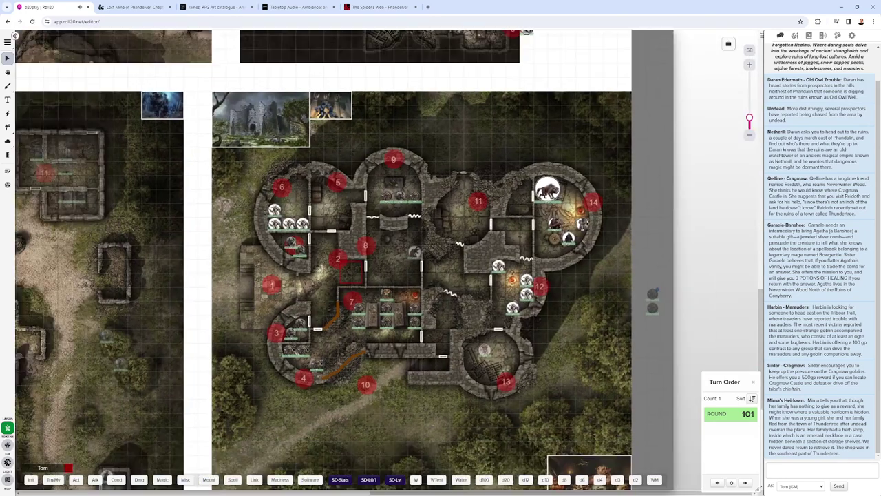
pyautogui.scroll(-3, 581, 260)
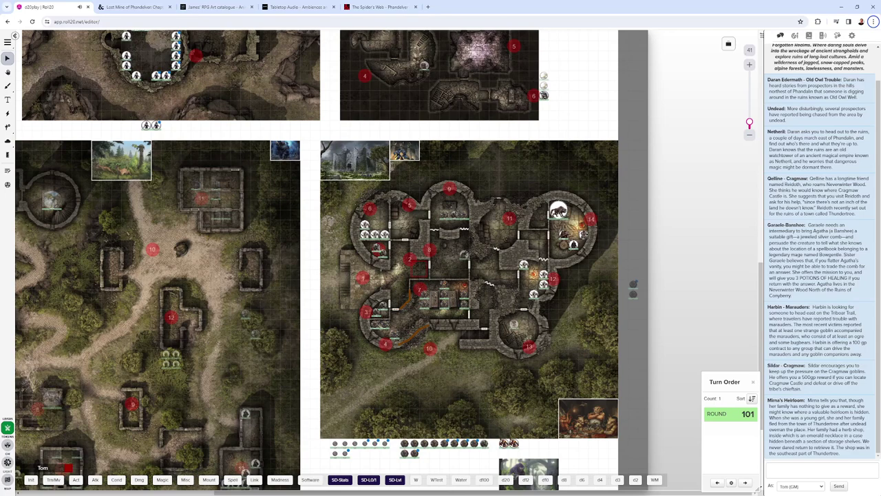
pyautogui.scroll(-3, 331, 261)
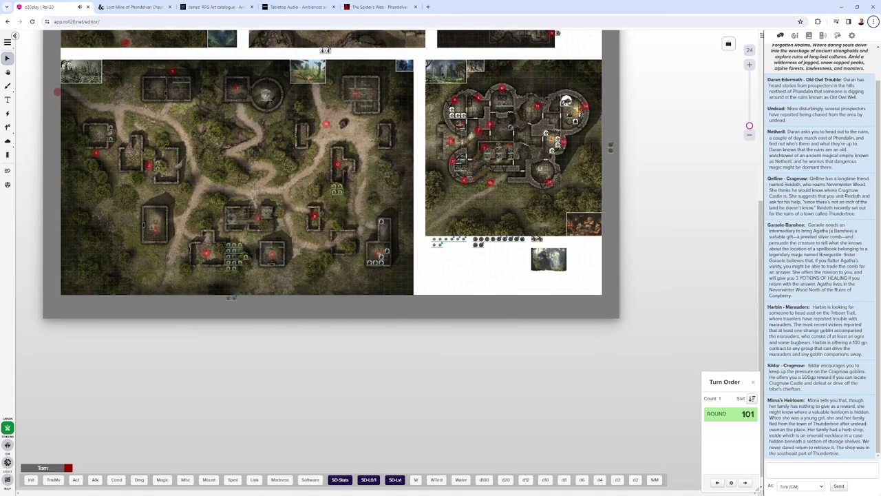
pyautogui.scroll(3, 493, 109)
pyautogui.scroll(4, 330, 259)
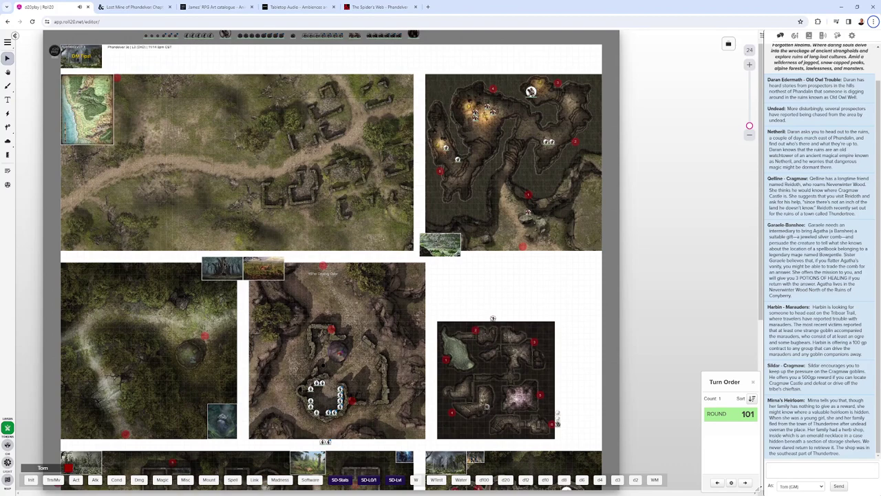
pyautogui.scroll(1, 493, 318)
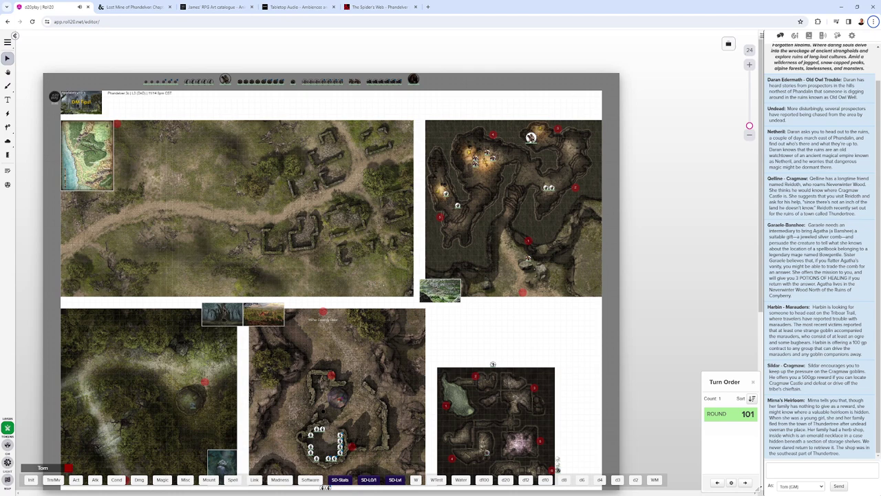
pyautogui.scroll(-3, 330, 262)
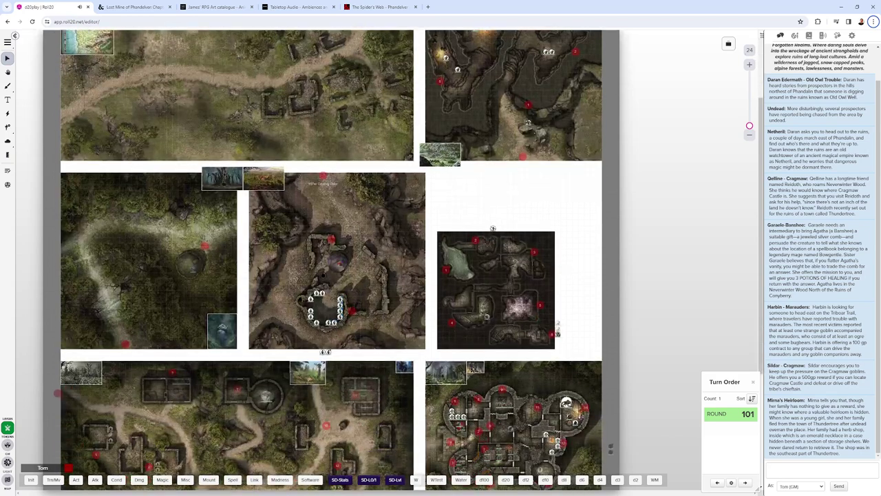
pyautogui.scroll(-2, 330, 262)
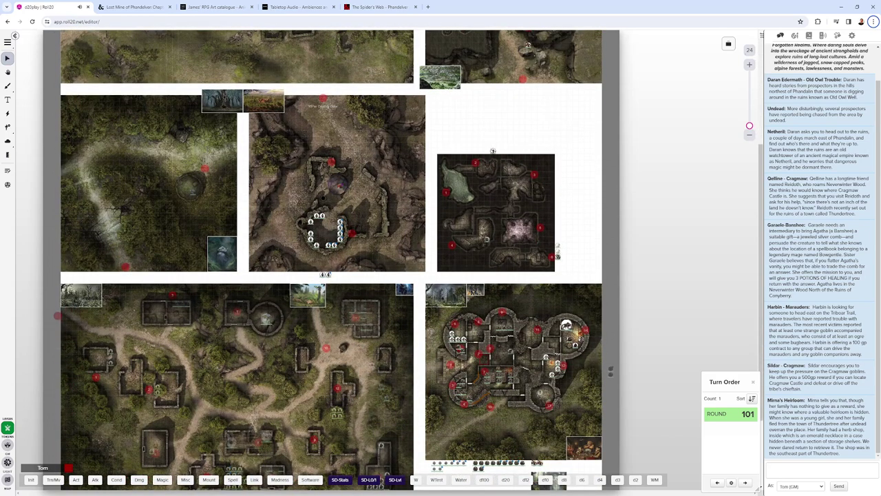
pyautogui.scroll(-4, 330, 262)
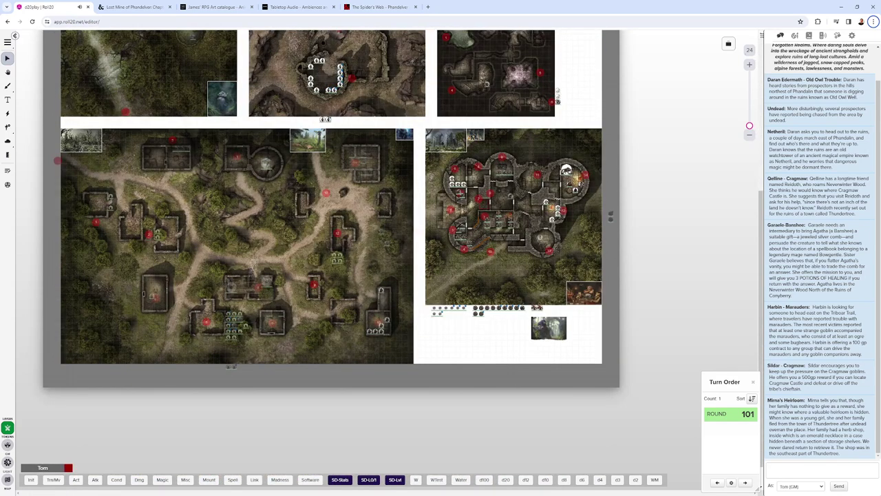